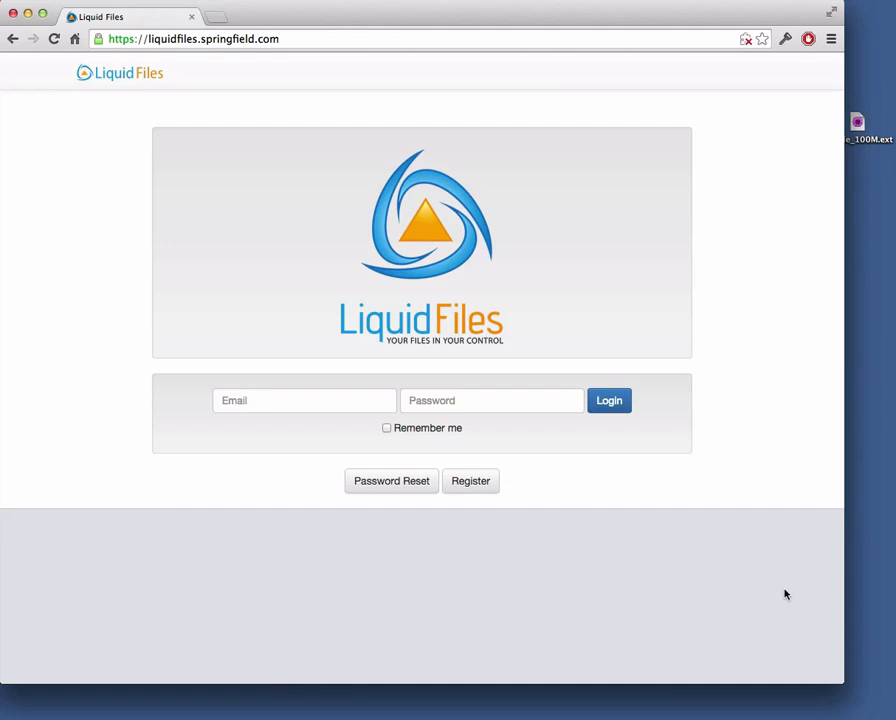
# - Adjust the browser window width, narrowing it and then widening it again
pyautogui.moveTo(838, 684); pyautogui.dragTo(222, 648)
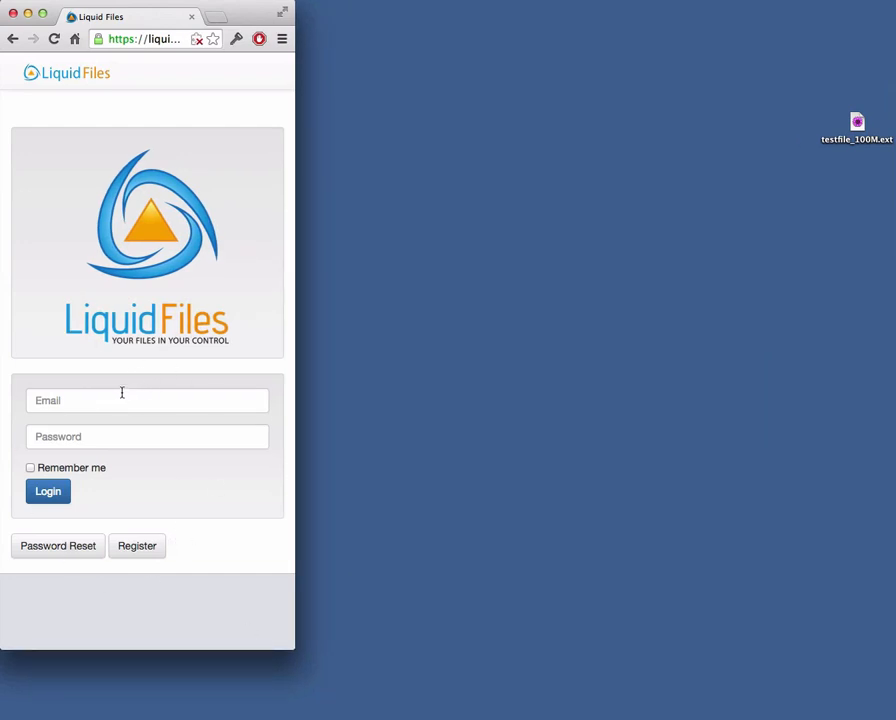
pyautogui.moveTo(292, 649); pyautogui.dragTo(670, 657)
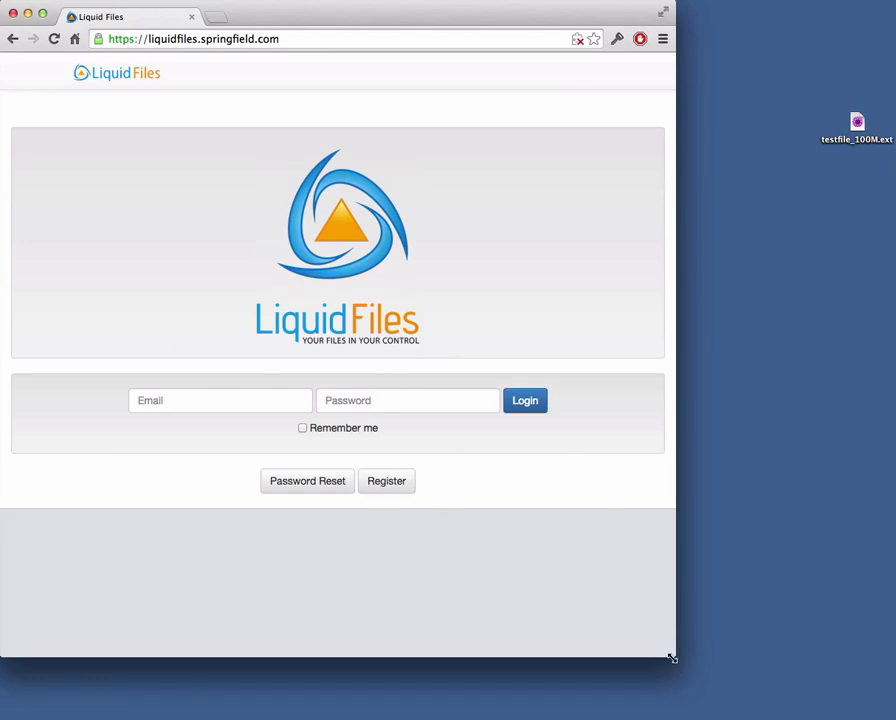
pyautogui.moveTo(672, 658); pyautogui.dragTo(833, 679)
# - Log in to Liquid Files with the administrator's e-mail address and password
pyautogui.click(328, 403)
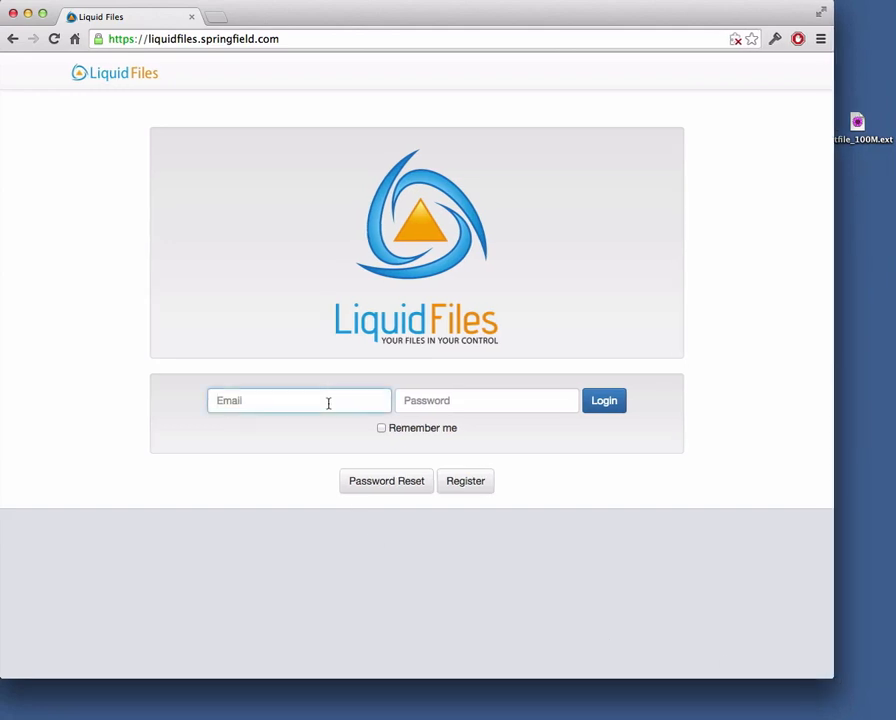
pyautogui.press('Tab')
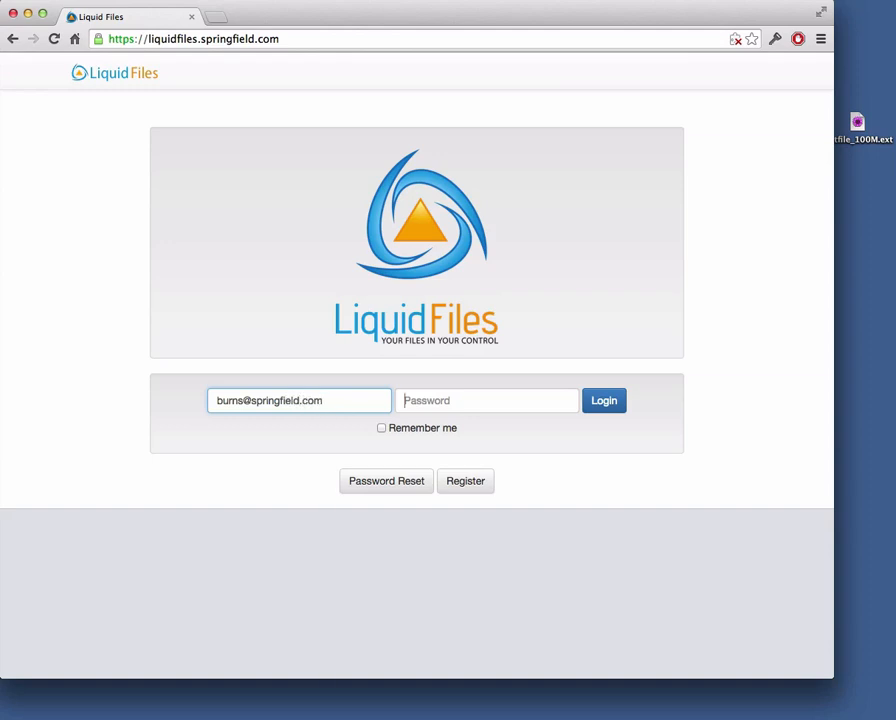
pyautogui.write('p')
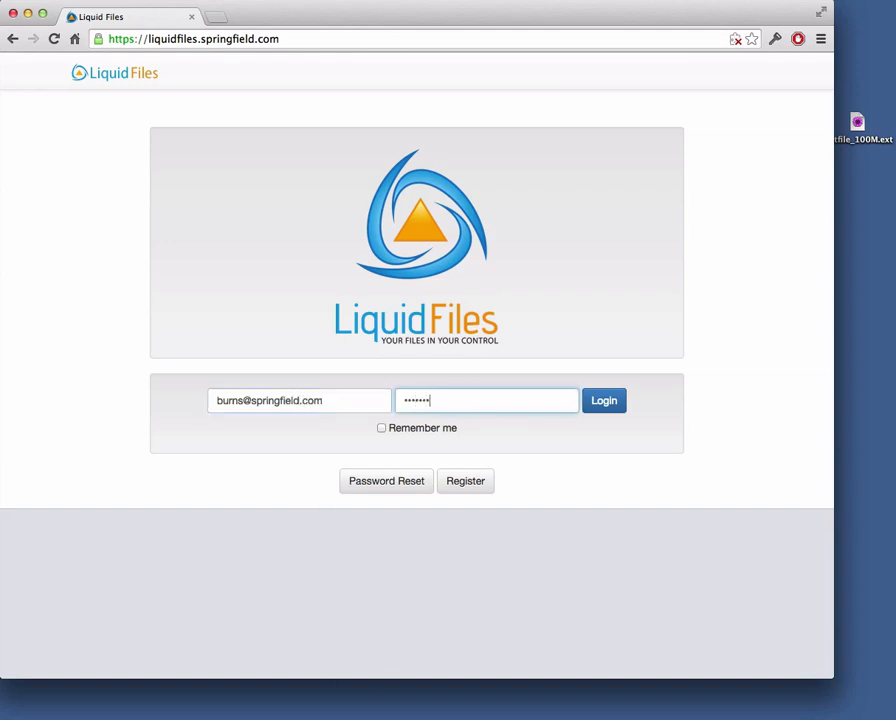
pyautogui.press('Return')
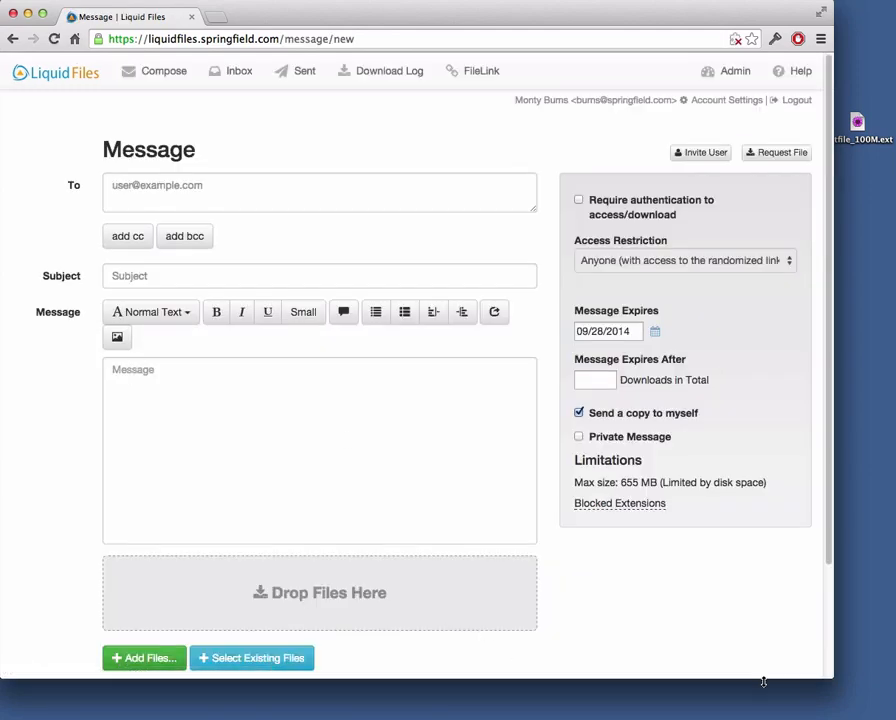
pyautogui.moveTo(826, 678); pyautogui.dragTo(604, 703)
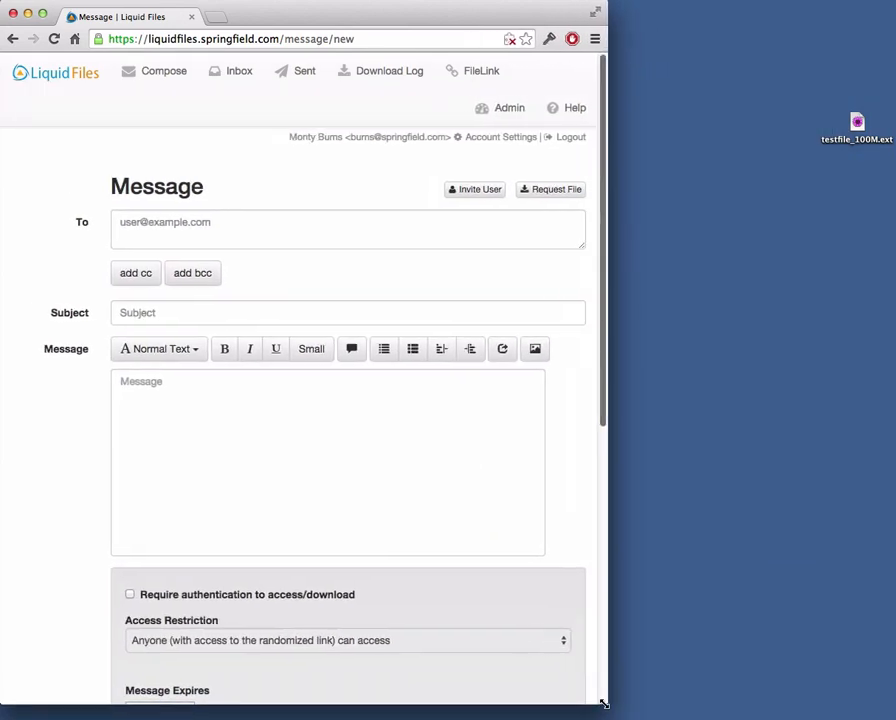
pyautogui.scroll(-5, 566, 617)
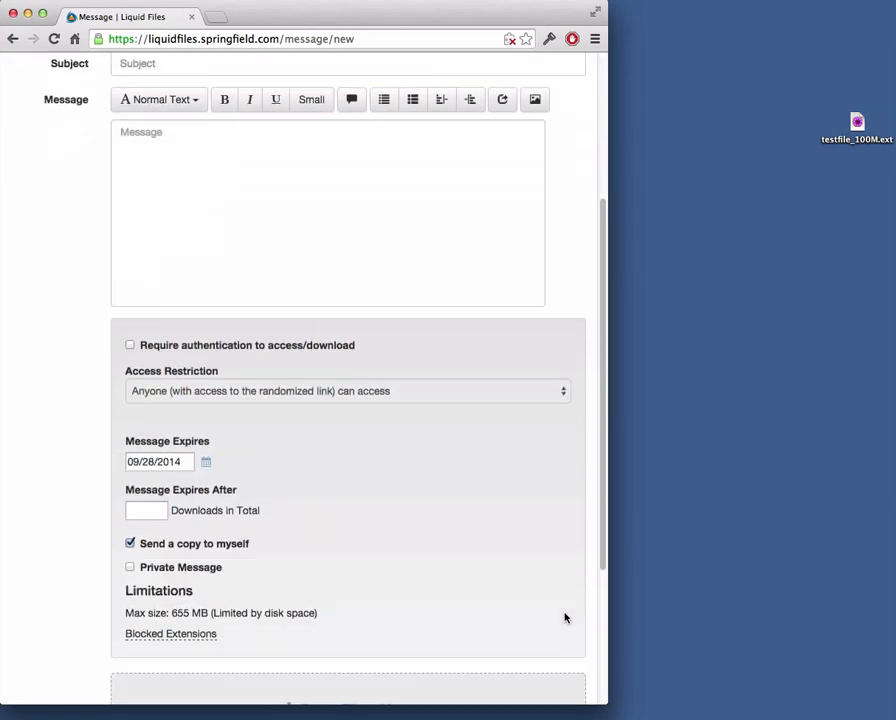
pyautogui.scroll(10, 565, 617)
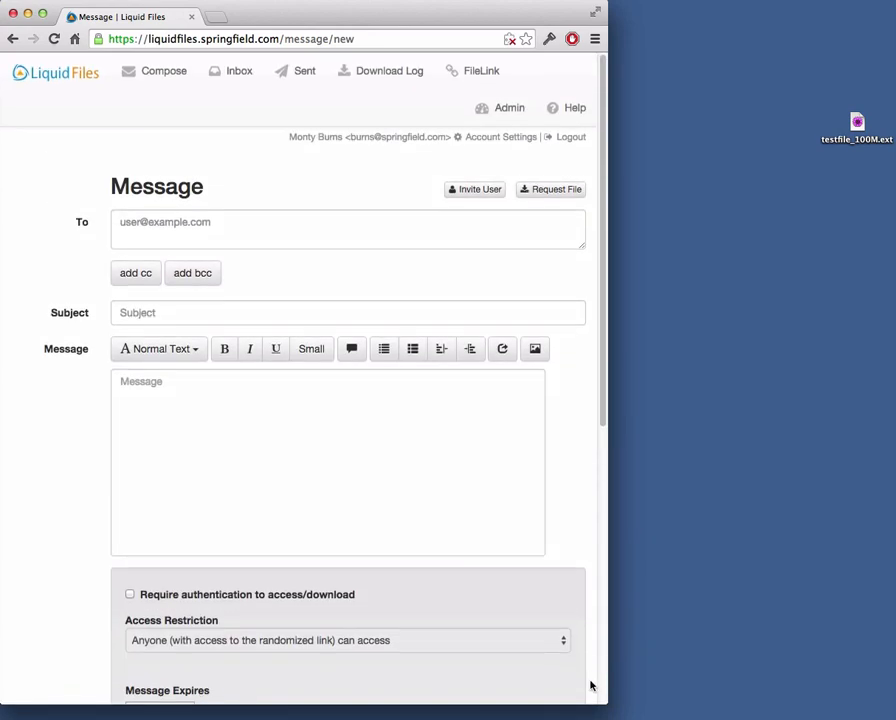
pyautogui.moveTo(604, 707); pyautogui.dragTo(299, 707)
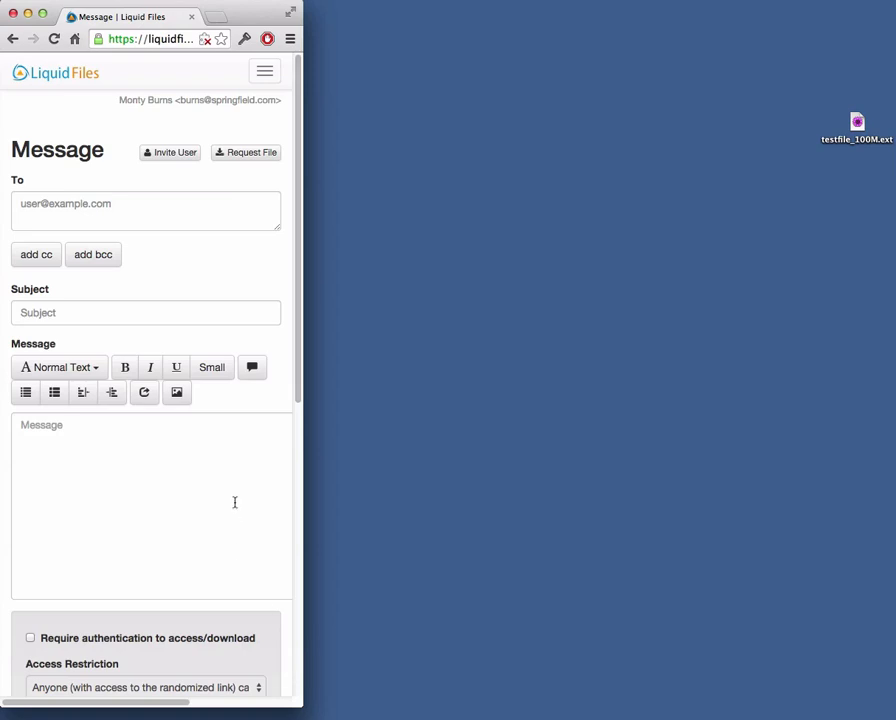
pyautogui.scroll(-10, 235, 502)
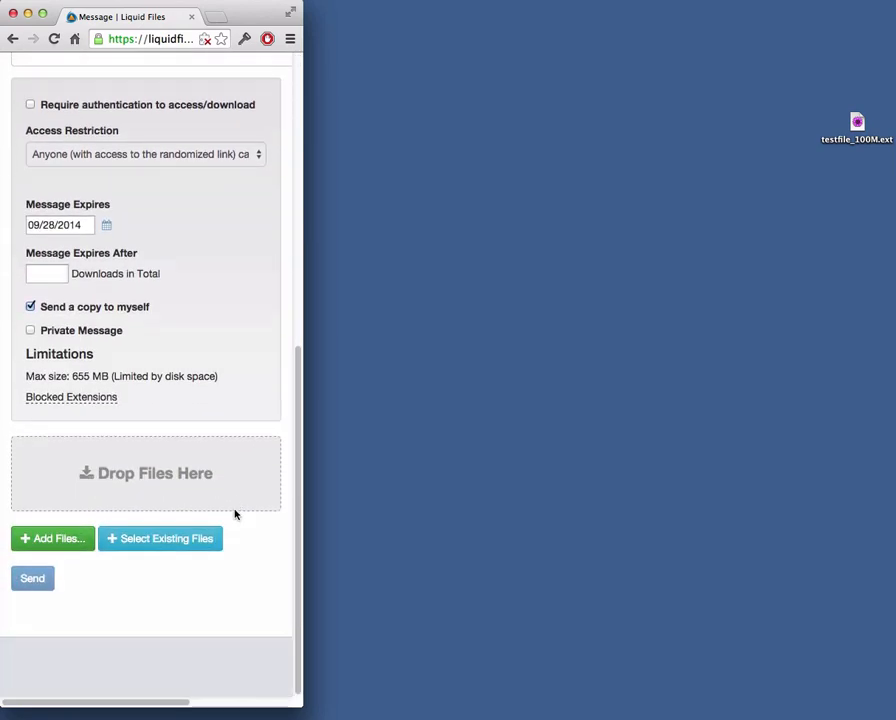
pyautogui.scroll(8, 235, 512)
pyautogui.scroll(-8, 234, 510)
pyautogui.scroll(10, 234, 510)
pyautogui.click(265, 73)
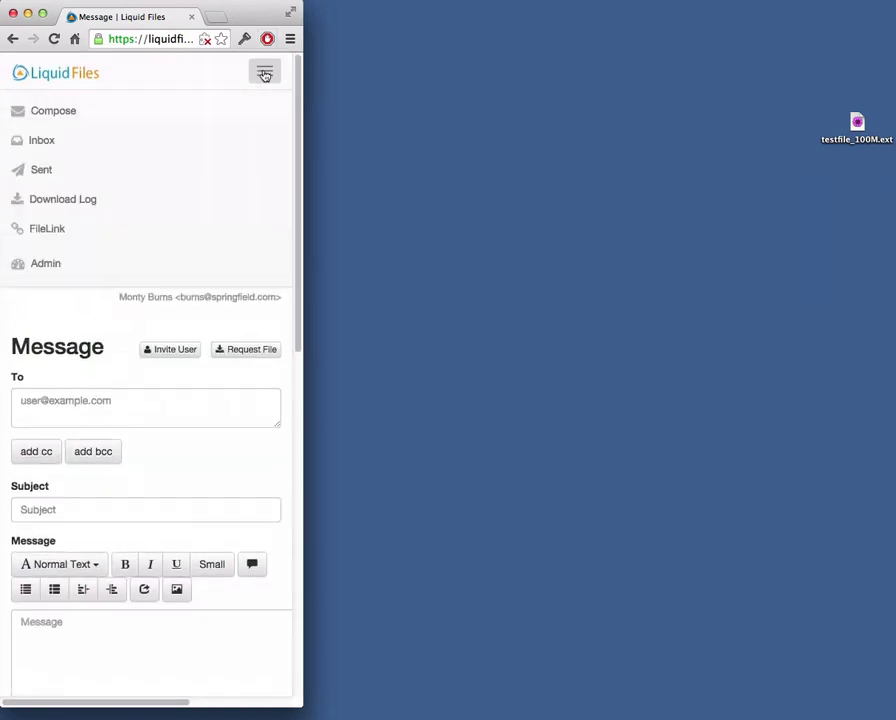
pyautogui.click(265, 73)
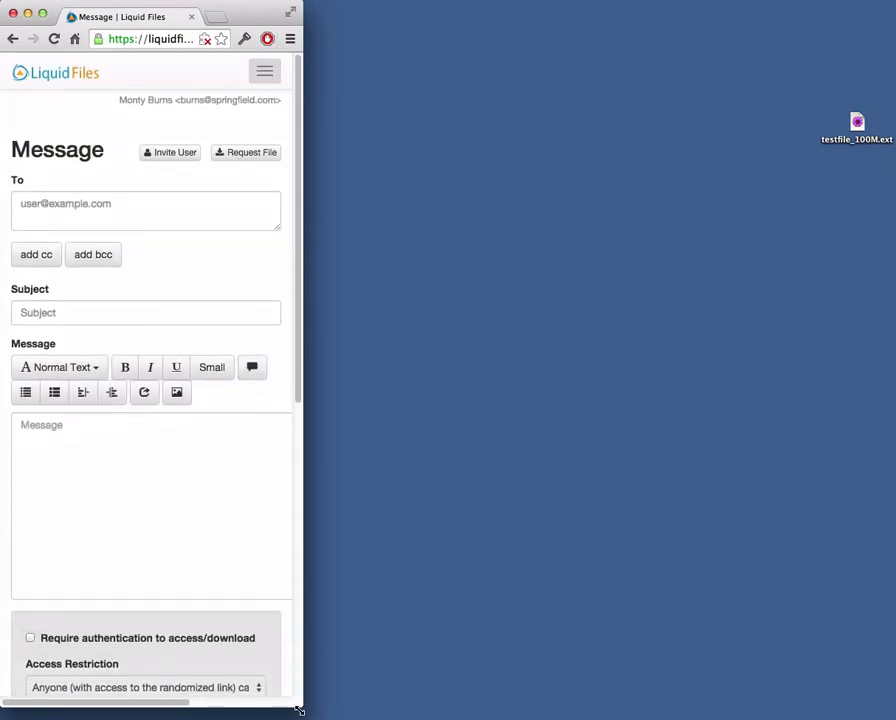
pyautogui.moveTo(298, 708); pyautogui.dragTo(799, 716)
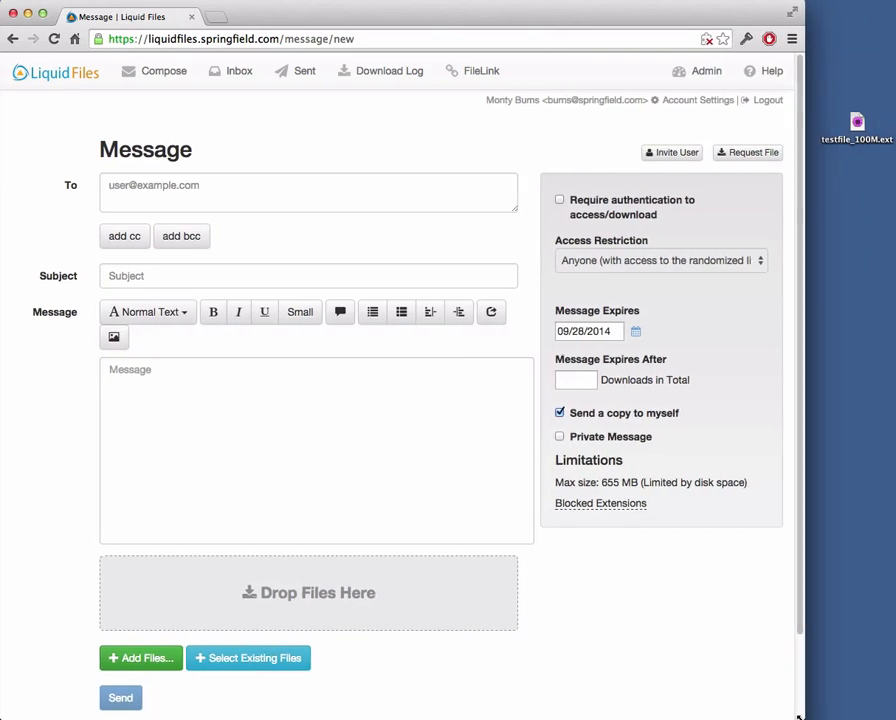
pyautogui.moveTo(797, 716); pyautogui.dragTo(792, 716)
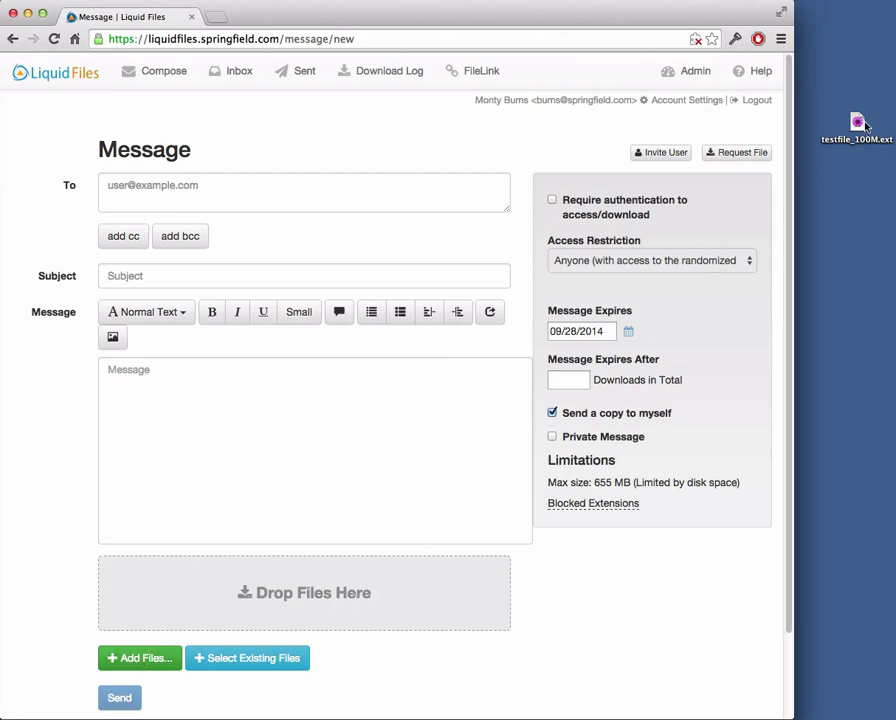
# - Attach testfile_100M.ext to the message, delete it again, and go to the FileLink page
pyautogui.moveTo(860, 124); pyautogui.dragTo(300, 582)
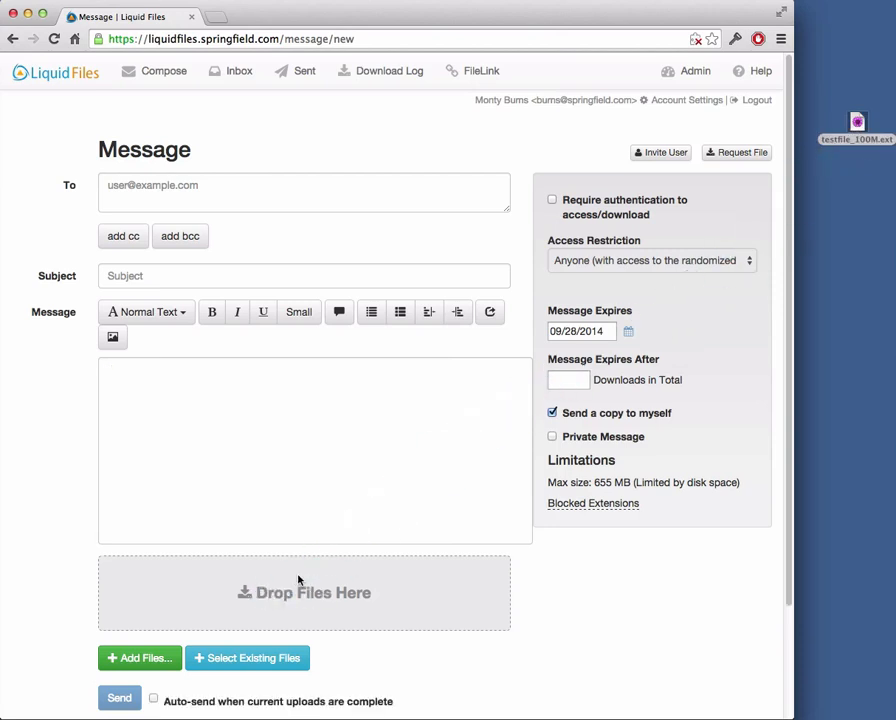
pyautogui.scroll(-3, 434, 542)
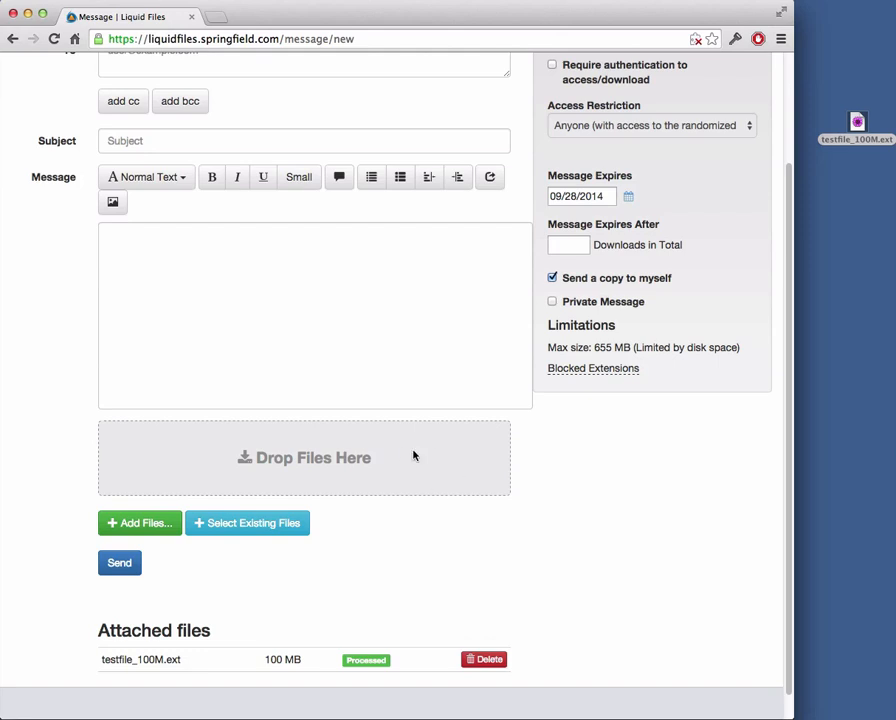
pyautogui.click(498, 664)
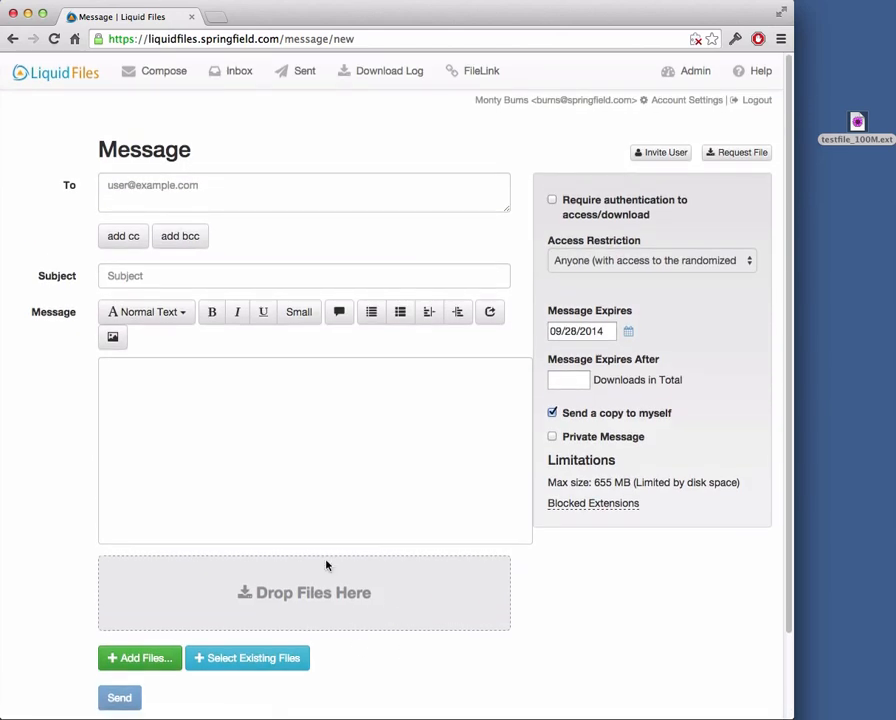
pyautogui.click(477, 72)
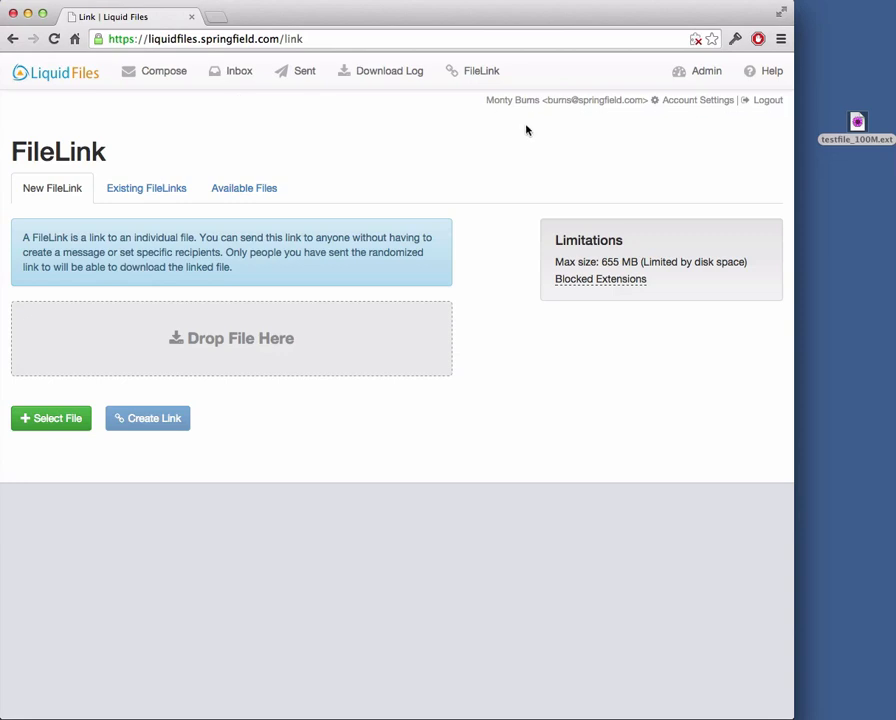
# - Go to the Admin pages and open Pools under Configuration
pyautogui.click(699, 74)
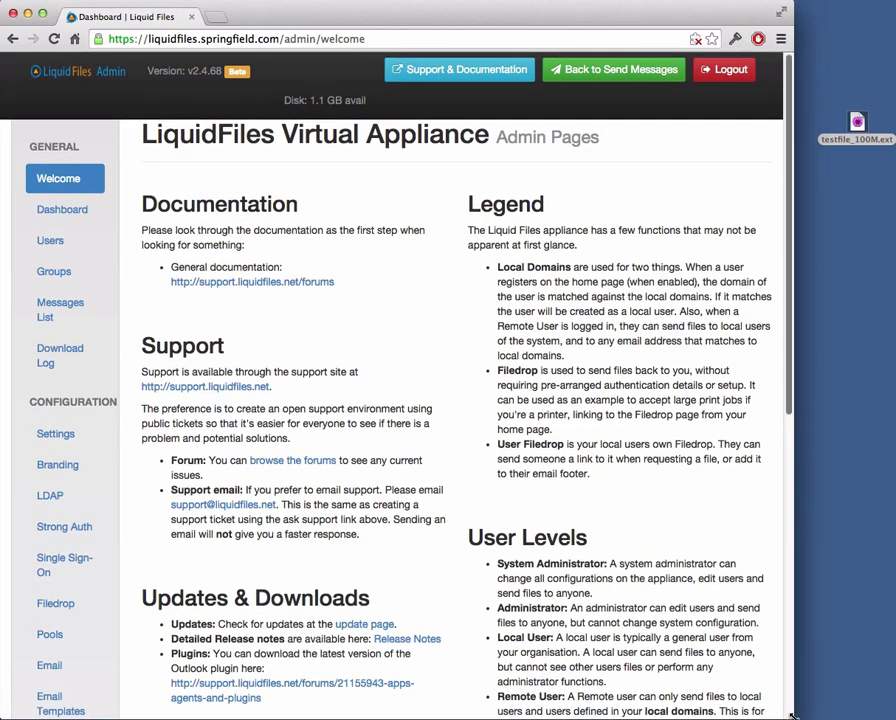
pyautogui.moveTo(791, 715); pyautogui.dragTo(812, 716)
pyautogui.scroll(-5, 394, 608)
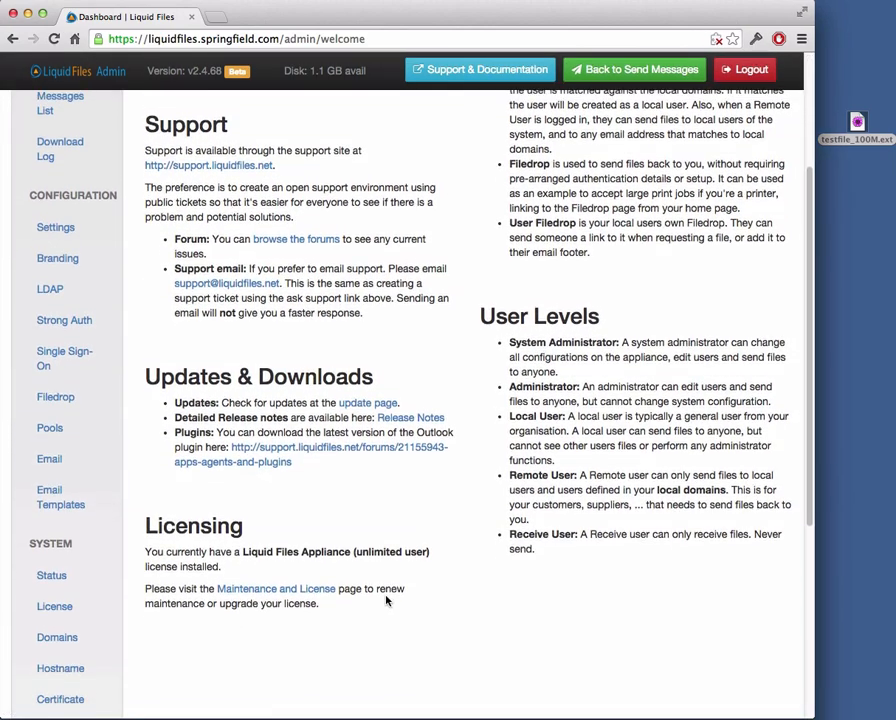
pyautogui.click(50, 428)
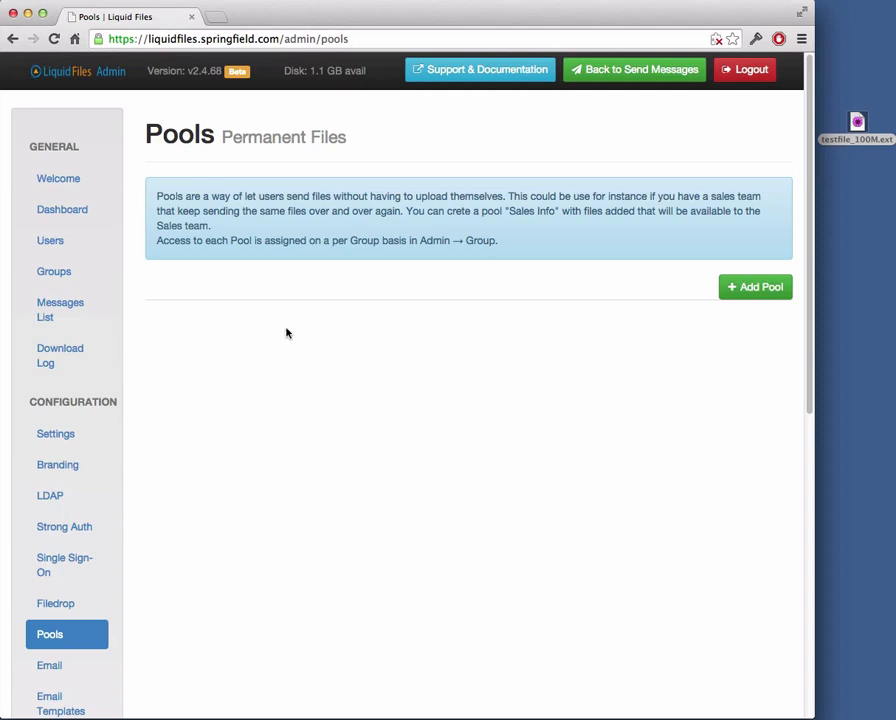
# - Create a pool named 'Support Files' for Sysadmins, Admins and Local Users, and save it
pyautogui.click(742, 290)
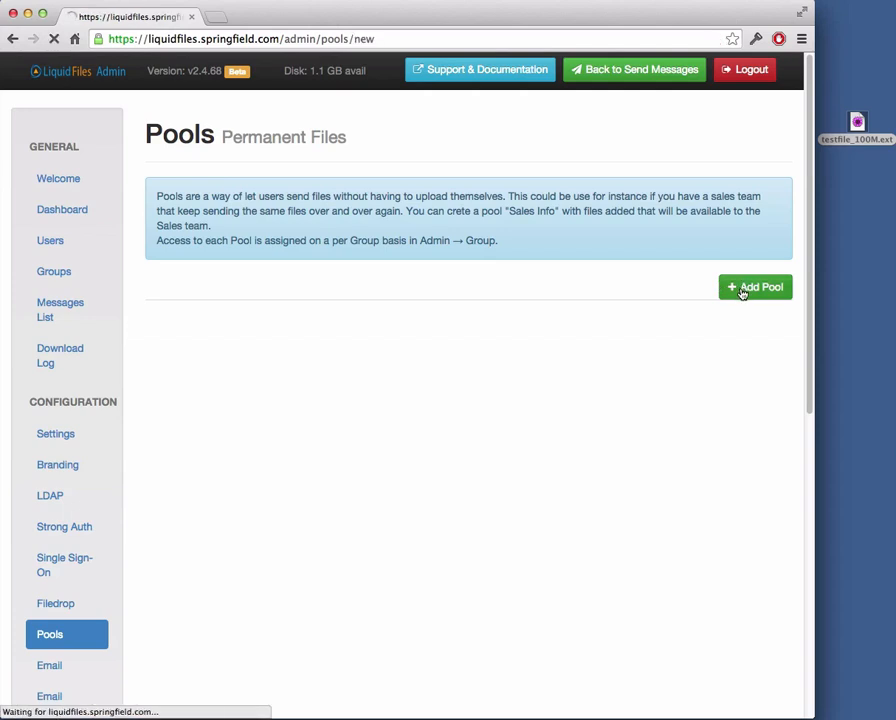
pyautogui.click(410, 188)
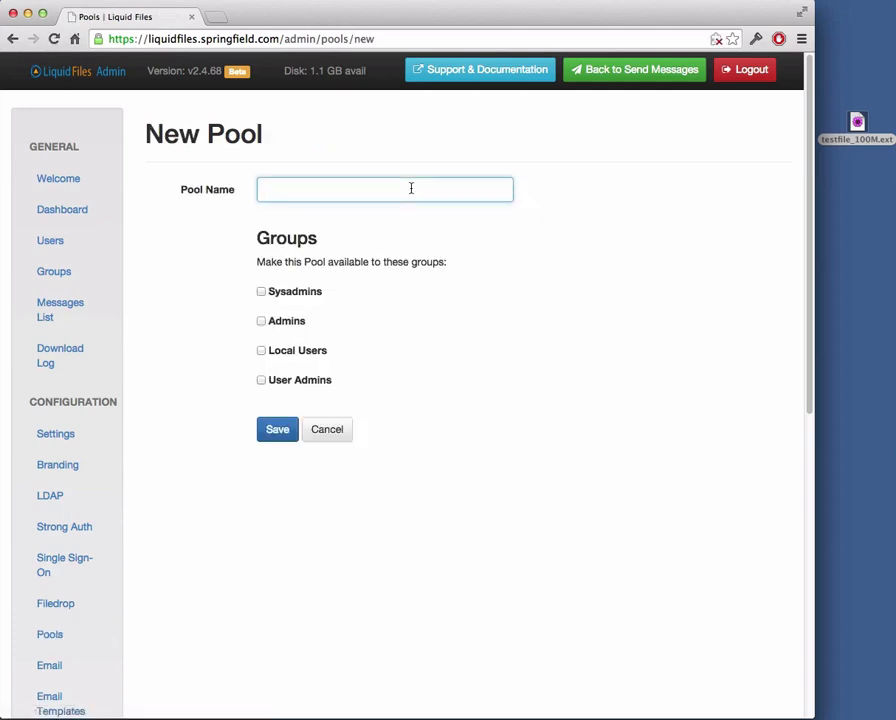
pyautogui.write('Support Files')
pyautogui.click(313, 293)
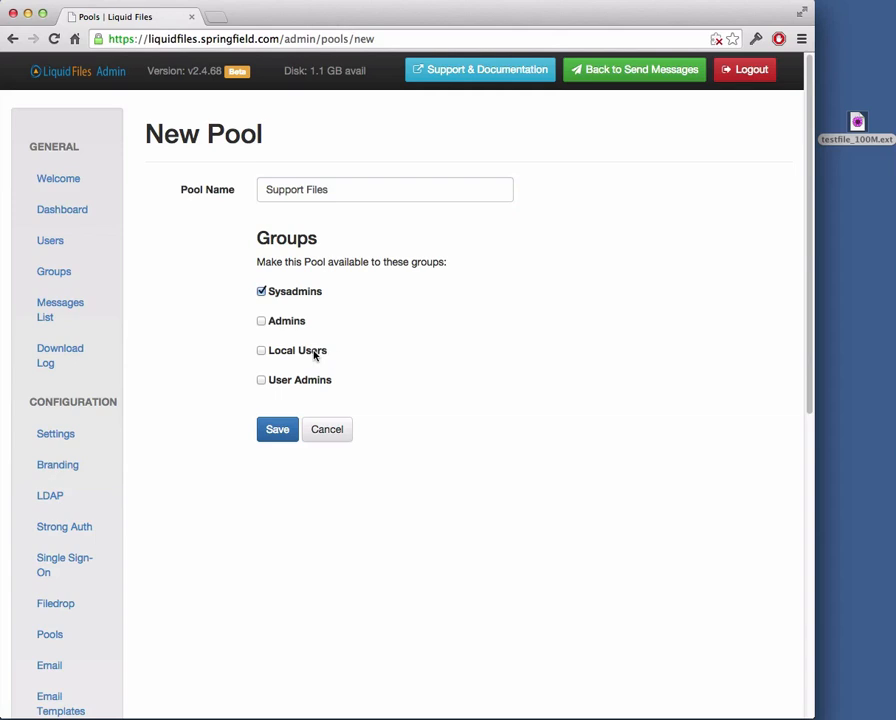
pyautogui.click(316, 352)
pyautogui.click(290, 320)
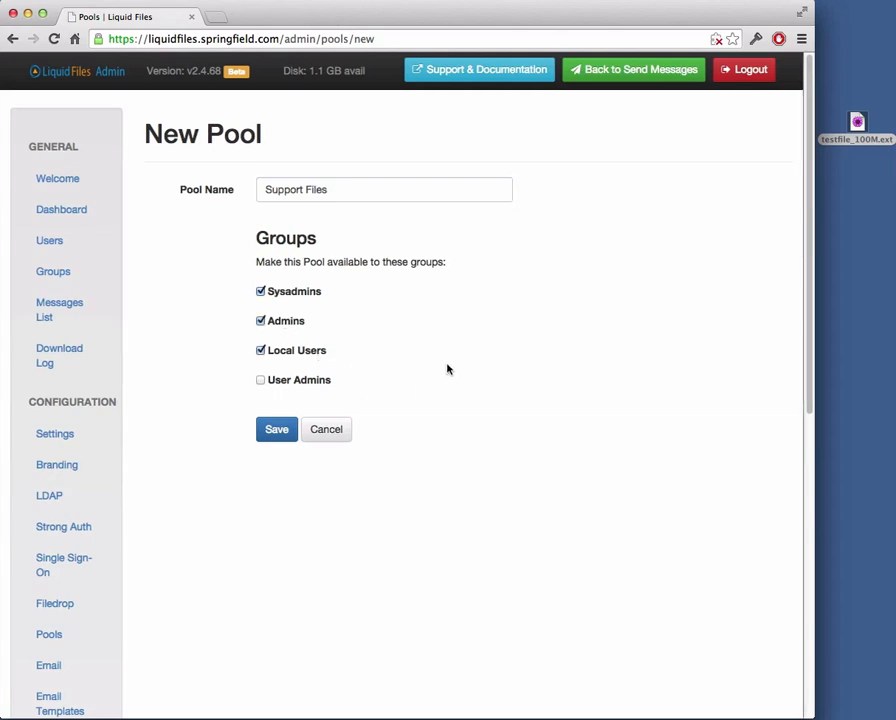
pyautogui.scroll(-1, 345, 244)
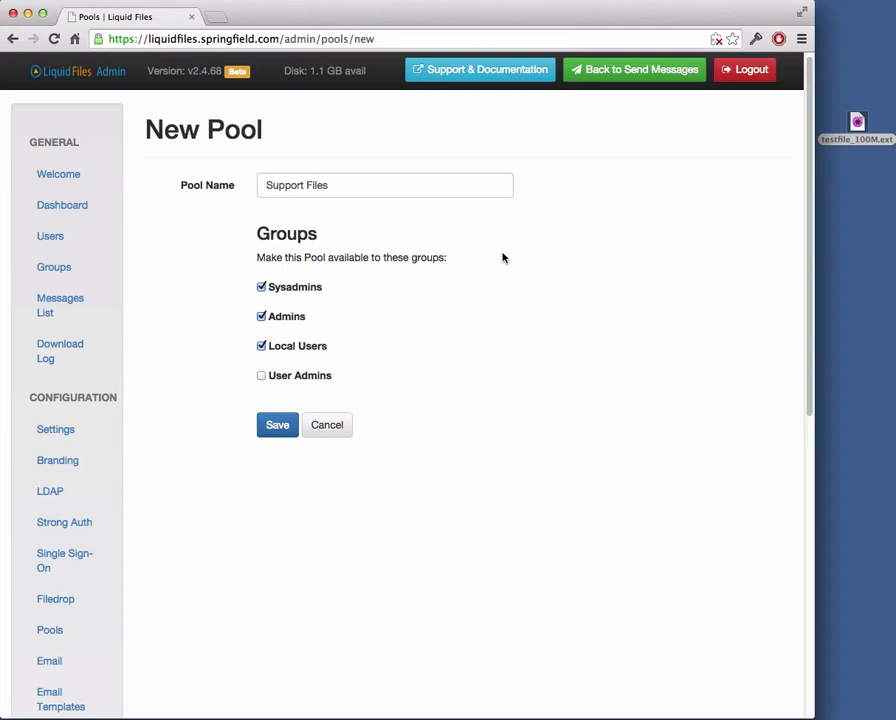
pyautogui.click(279, 424)
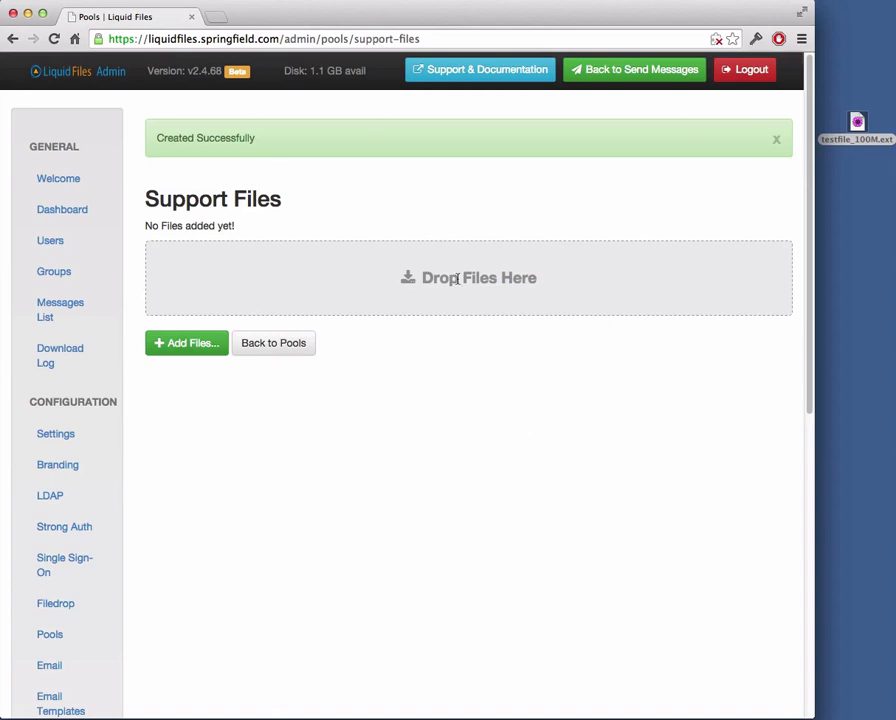
# - Upload testfile_100M.ext into the Support Files pool and return to composing a message
pyautogui.moveTo(860, 124); pyautogui.dragTo(420, 262)
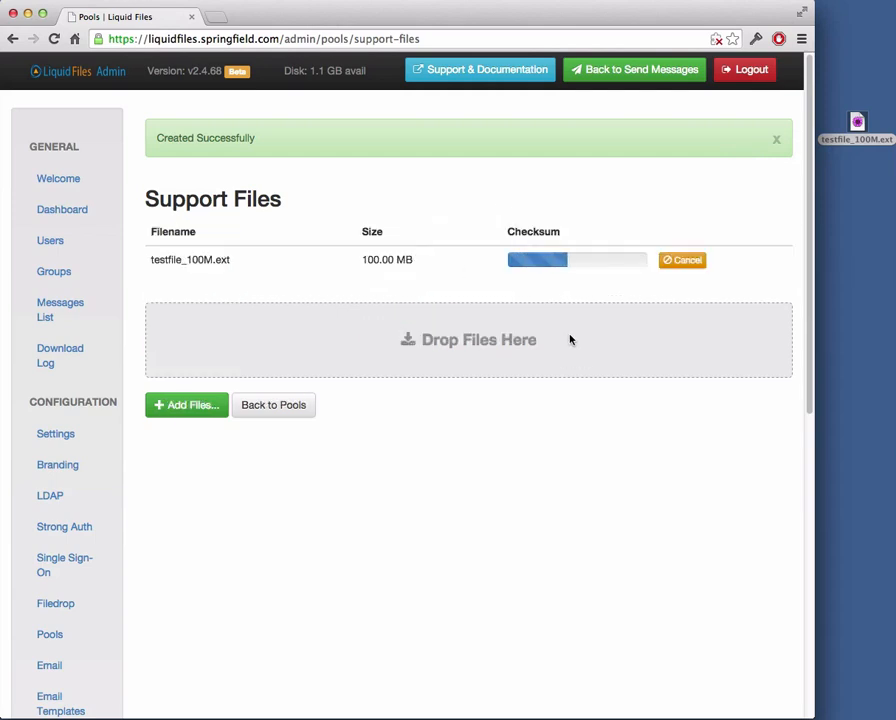
pyautogui.click(286, 392)
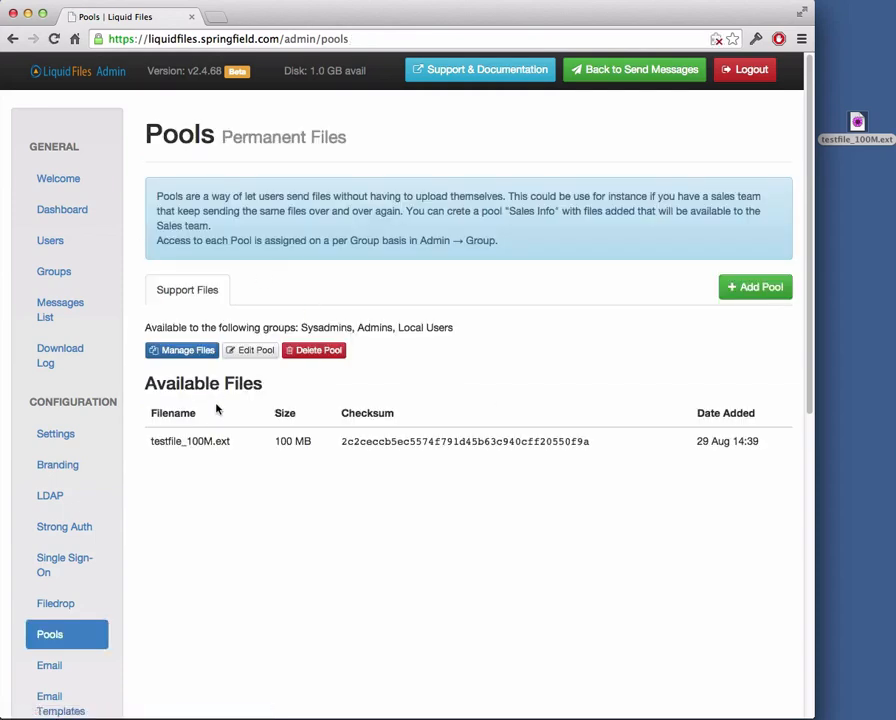
pyautogui.click(252, 355)
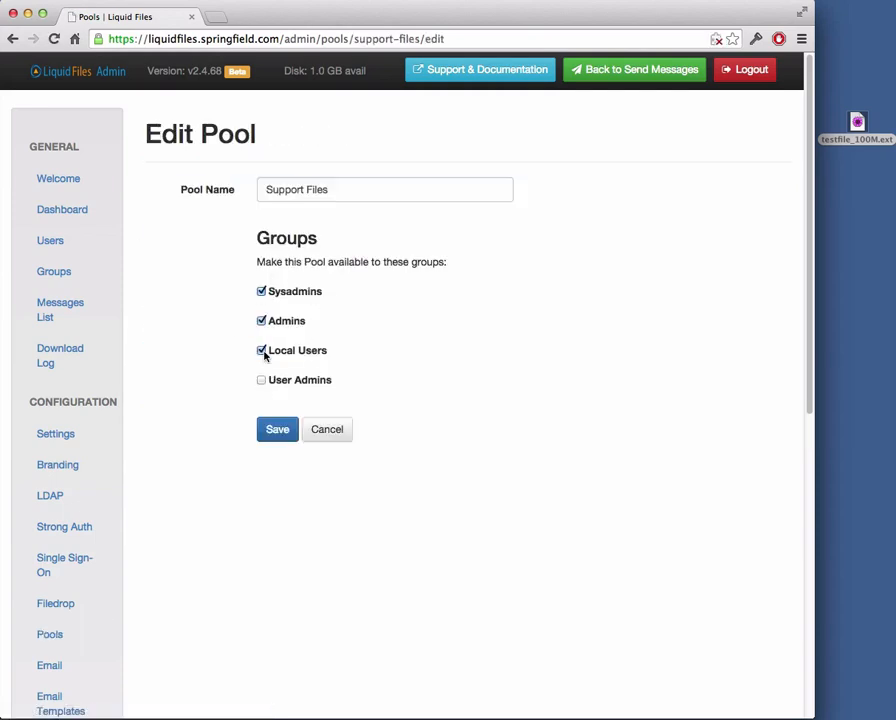
pyautogui.click(337, 432)
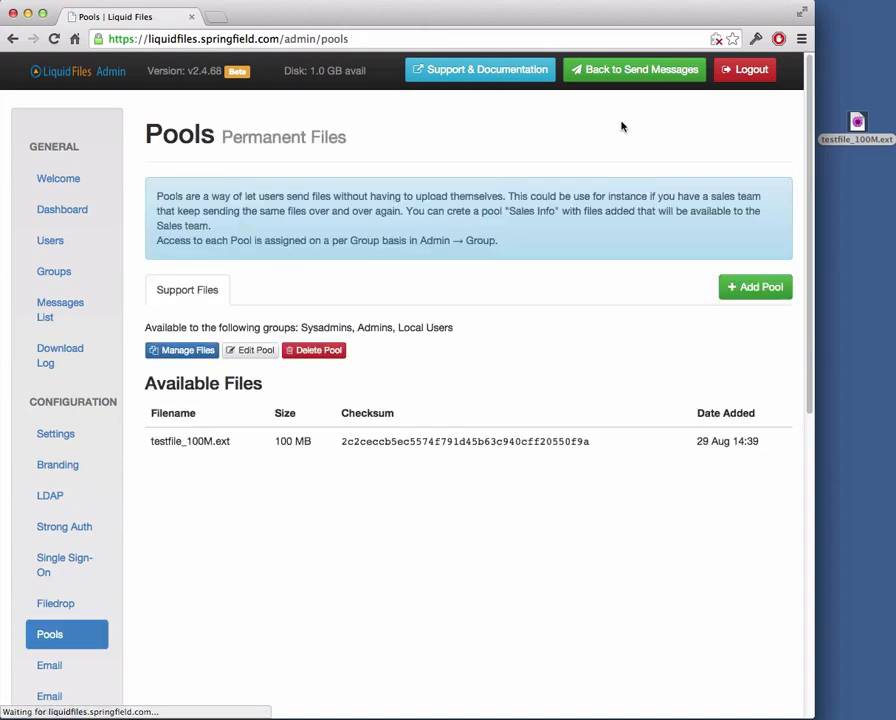
pyautogui.click(622, 70)
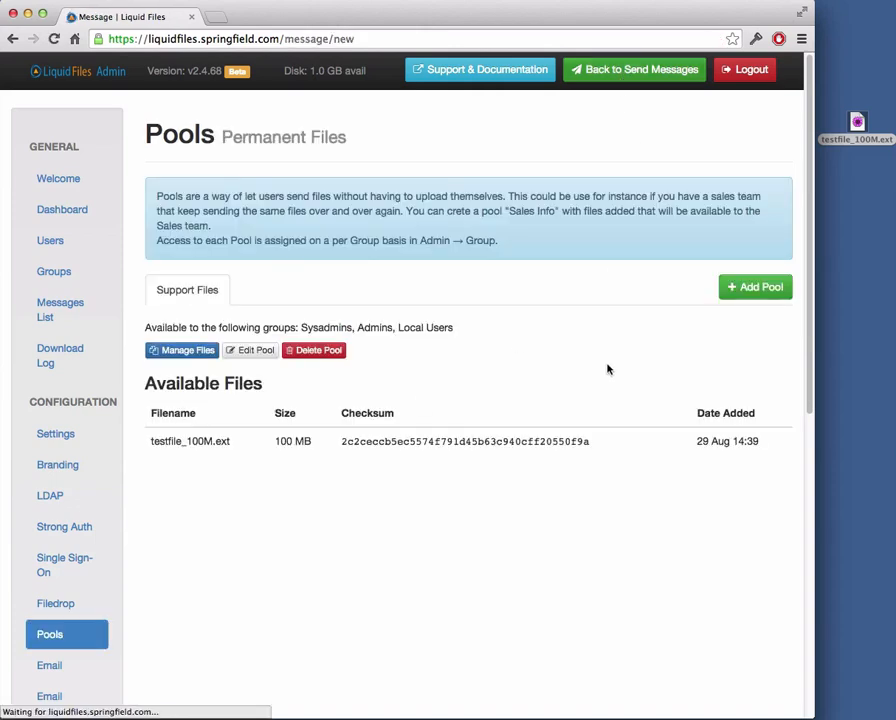
# - Add testfile_100M.ext from the pool files list to the new message
pyautogui.scroll(-2, 490, 375)
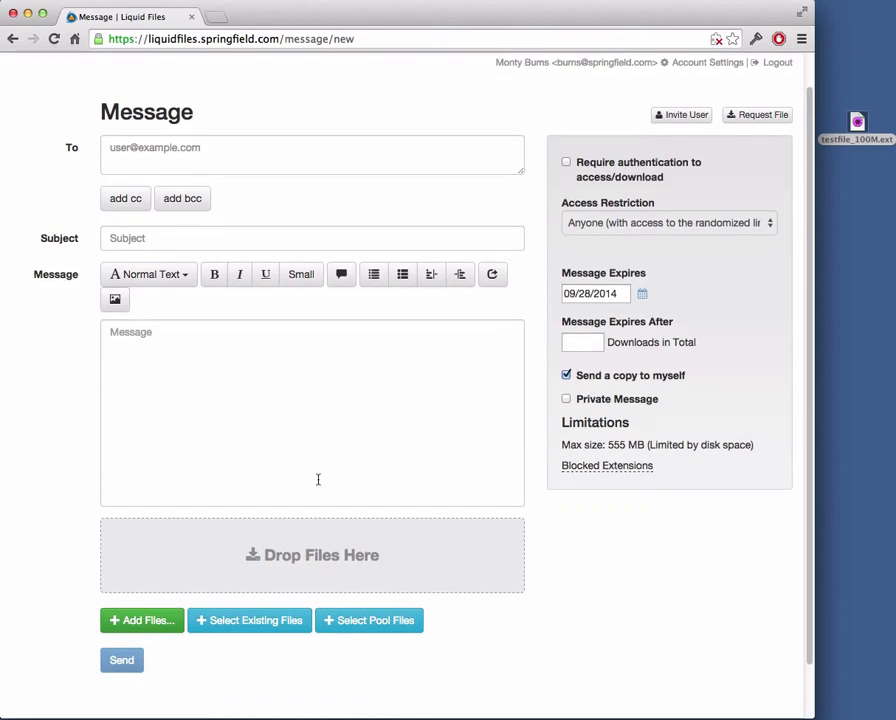
pyautogui.click(375, 622)
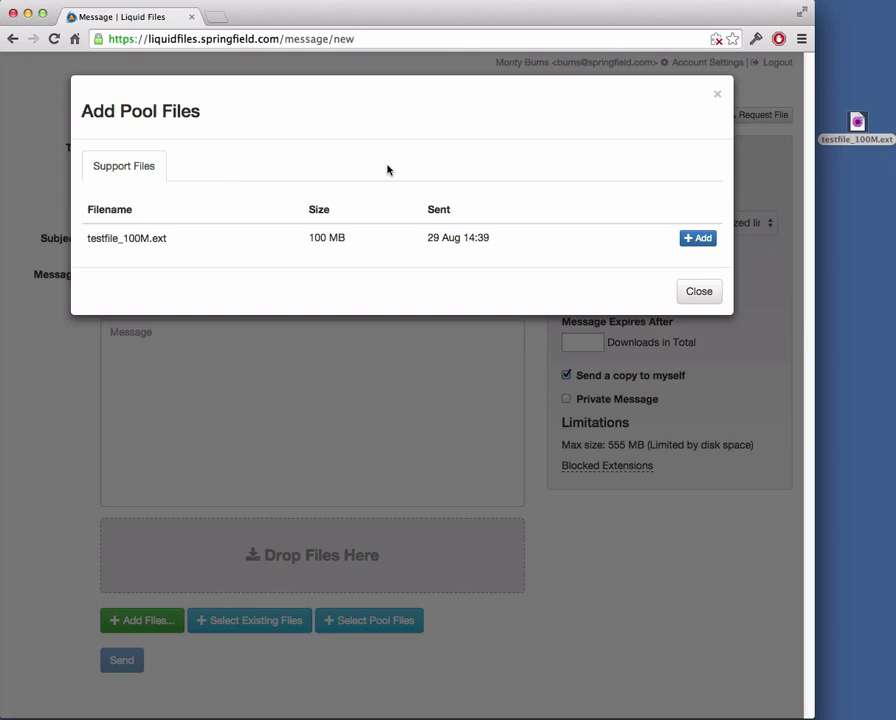
pyautogui.click(699, 238)
pyautogui.click(699, 263)
pyautogui.scroll(-3, 455, 253)
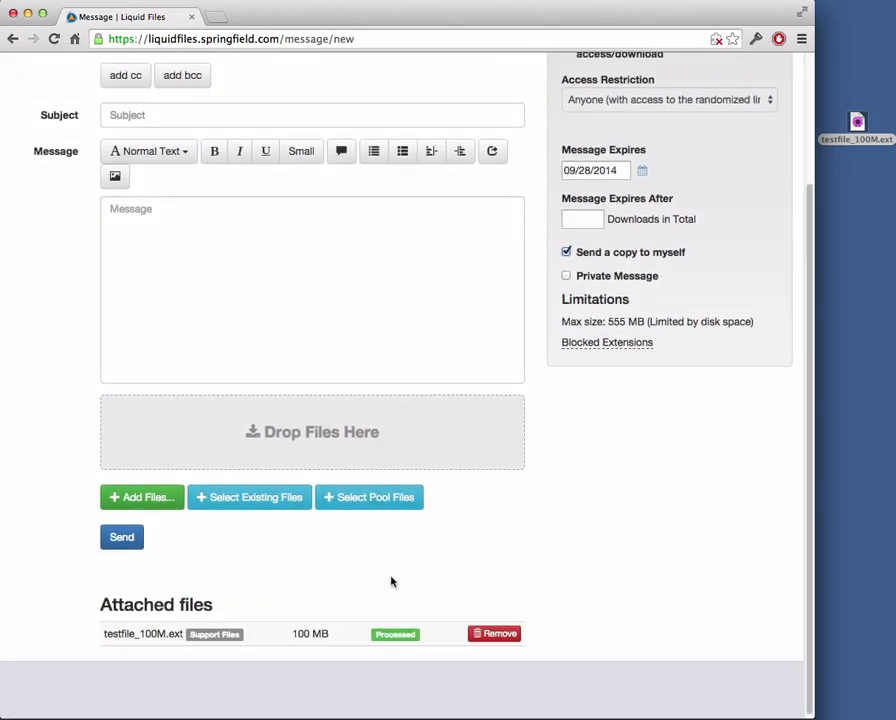
pyautogui.scroll(-1, 393, 582)
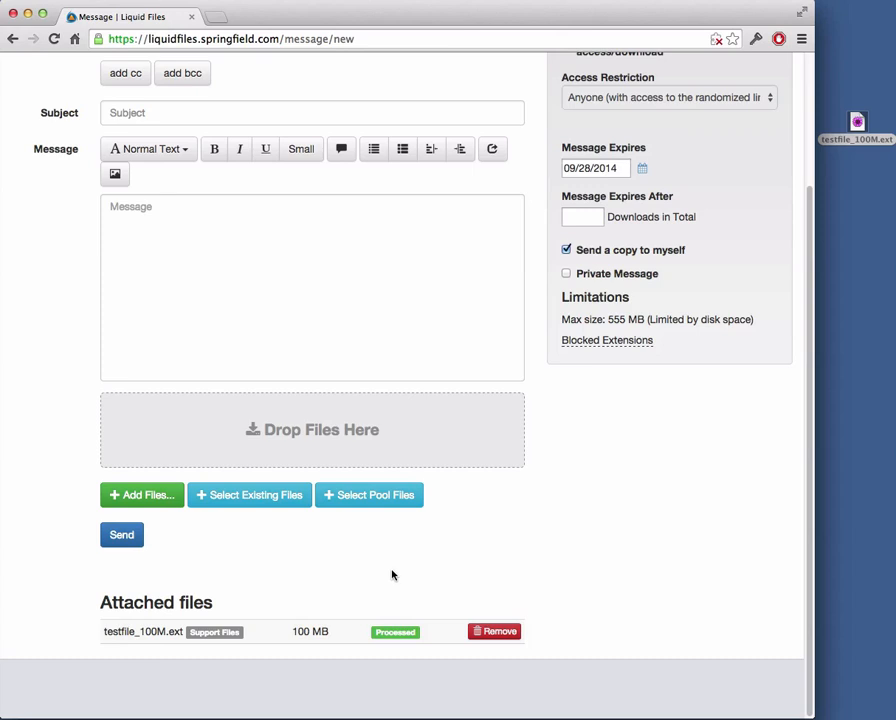
pyautogui.scroll(5, 396, 566)
pyautogui.scroll(-5, 396, 566)
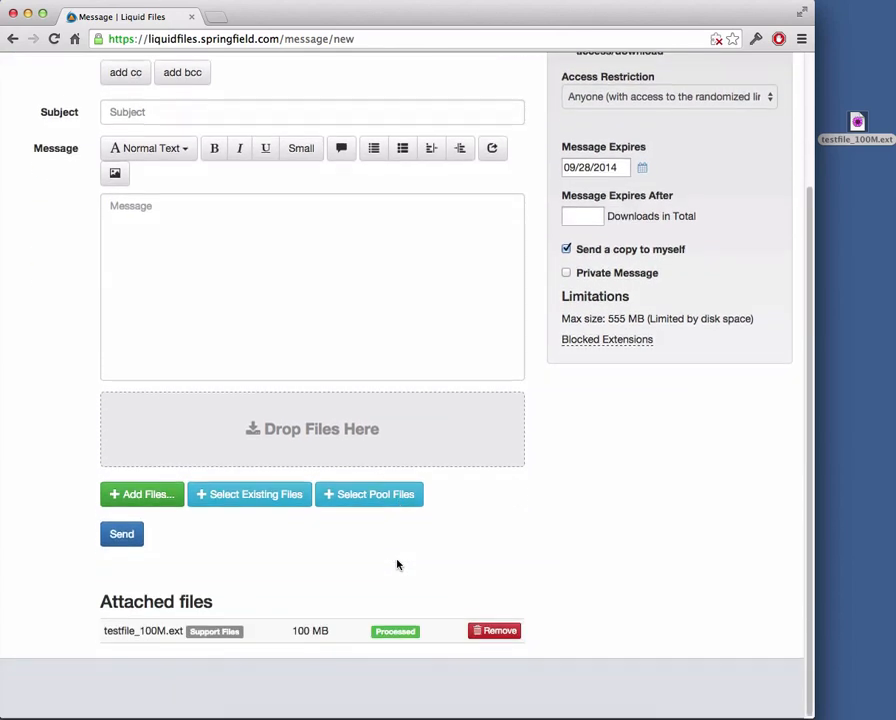
pyautogui.scroll(3, 422, 564)
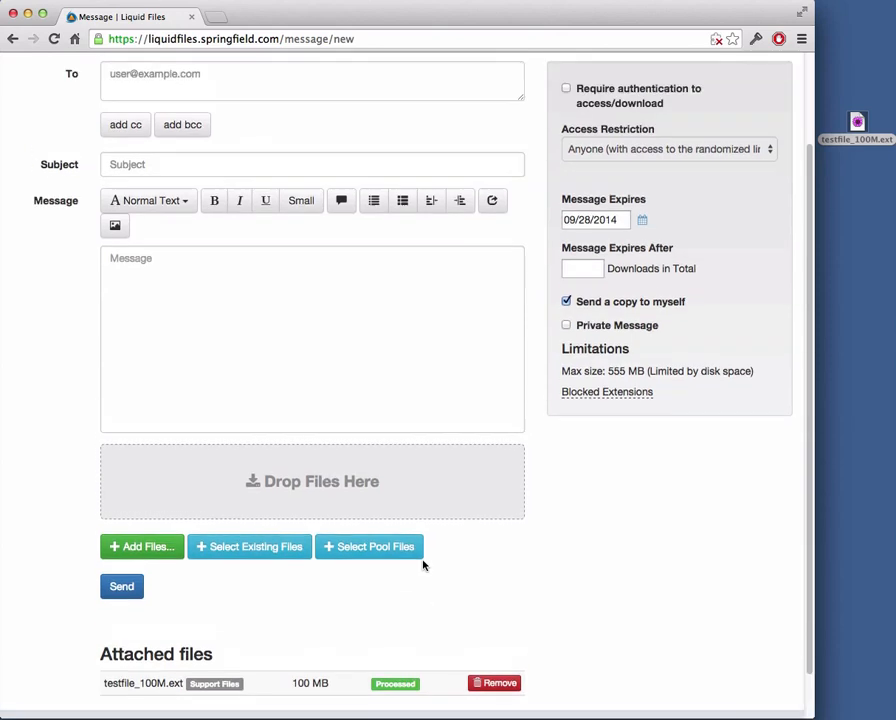
pyautogui.scroll(1, 455, 478)
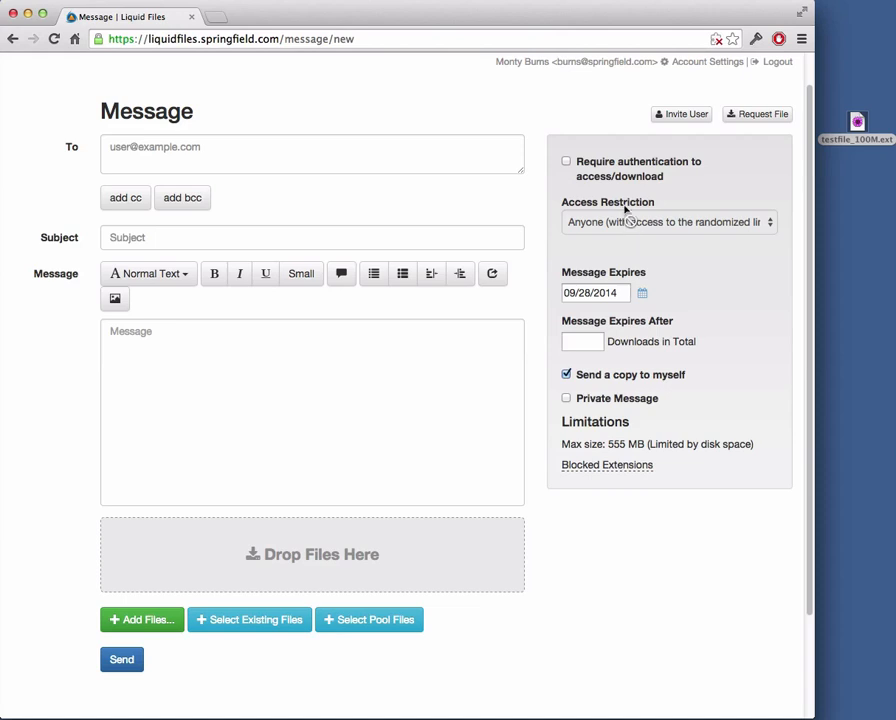
# - Require authentication to download, keep Access Restriction on Anyone, and go to Admin
pyautogui.click(567, 162)
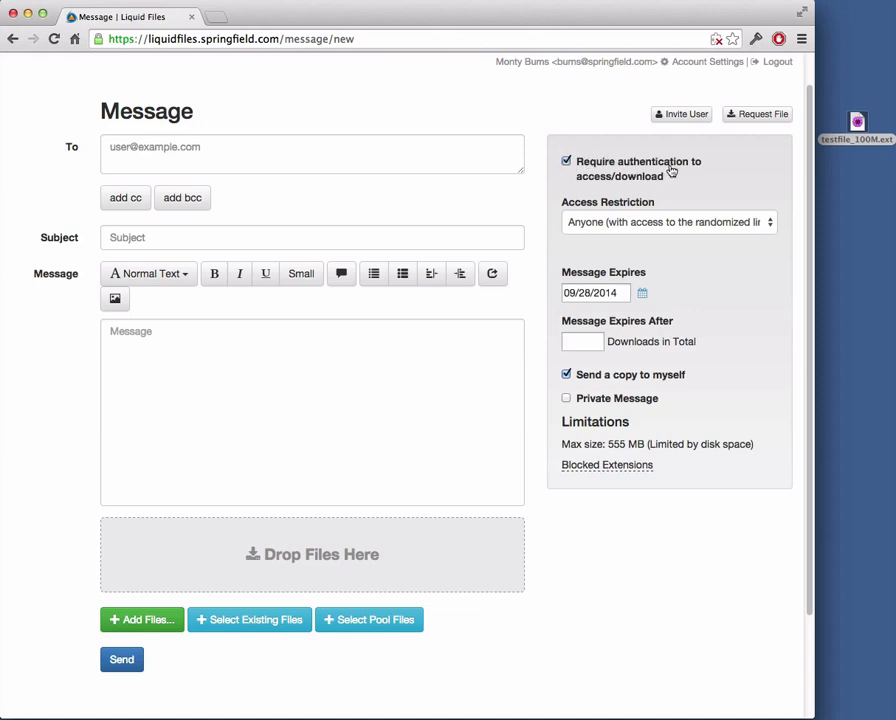
pyautogui.click(657, 168)
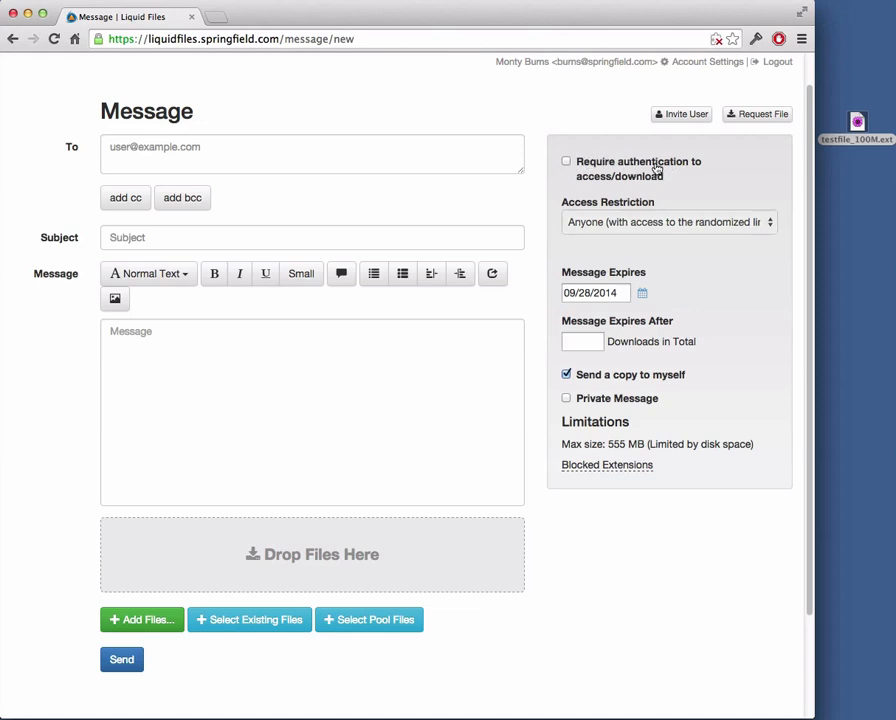
pyautogui.click(657, 168)
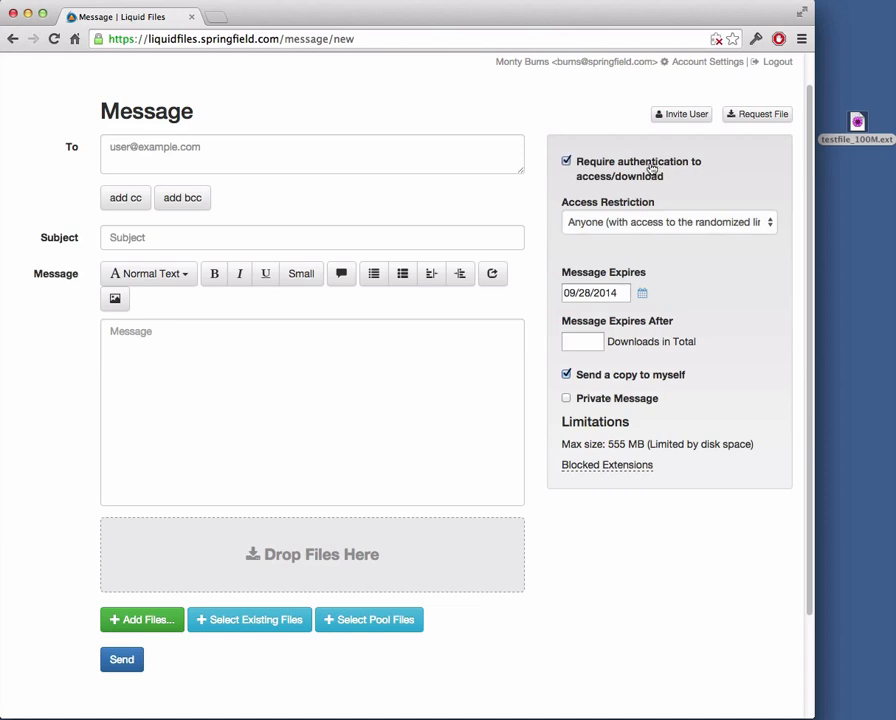
pyautogui.click(650, 222)
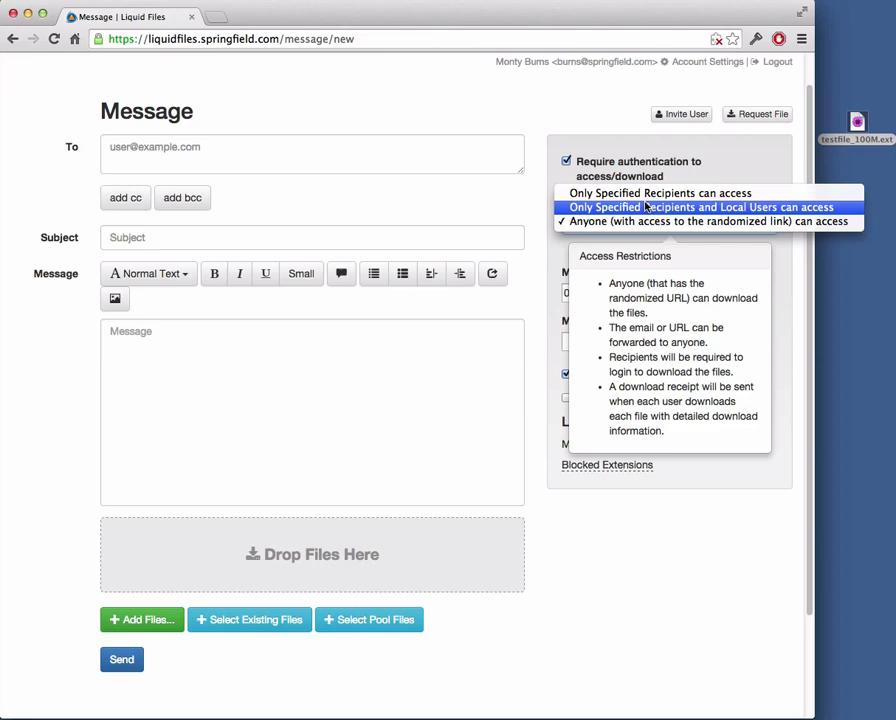
pyautogui.click(549, 177)
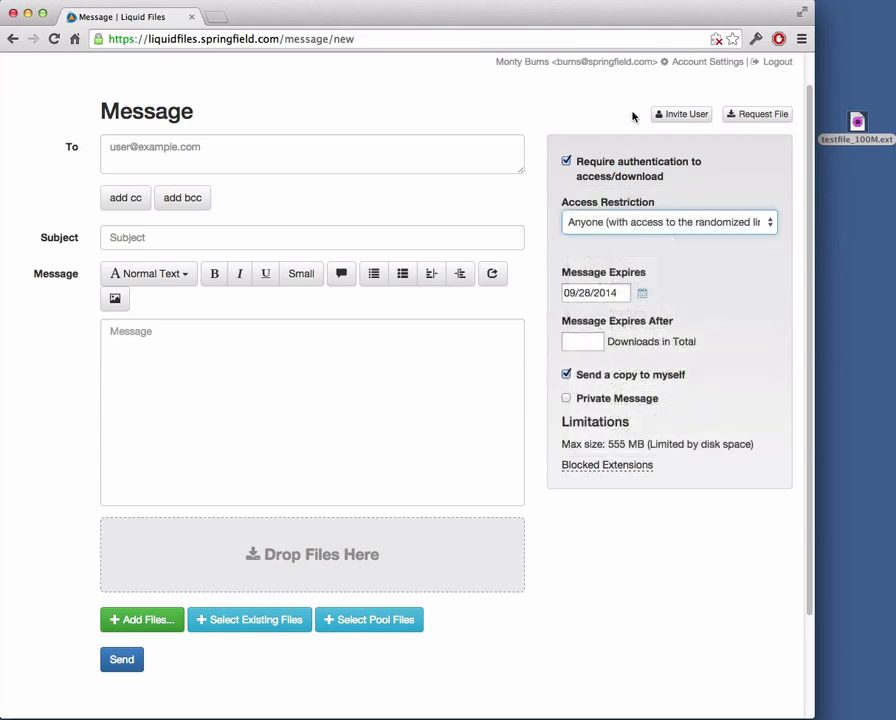
pyautogui.scroll(1, 690, 92)
pyautogui.click(713, 73)
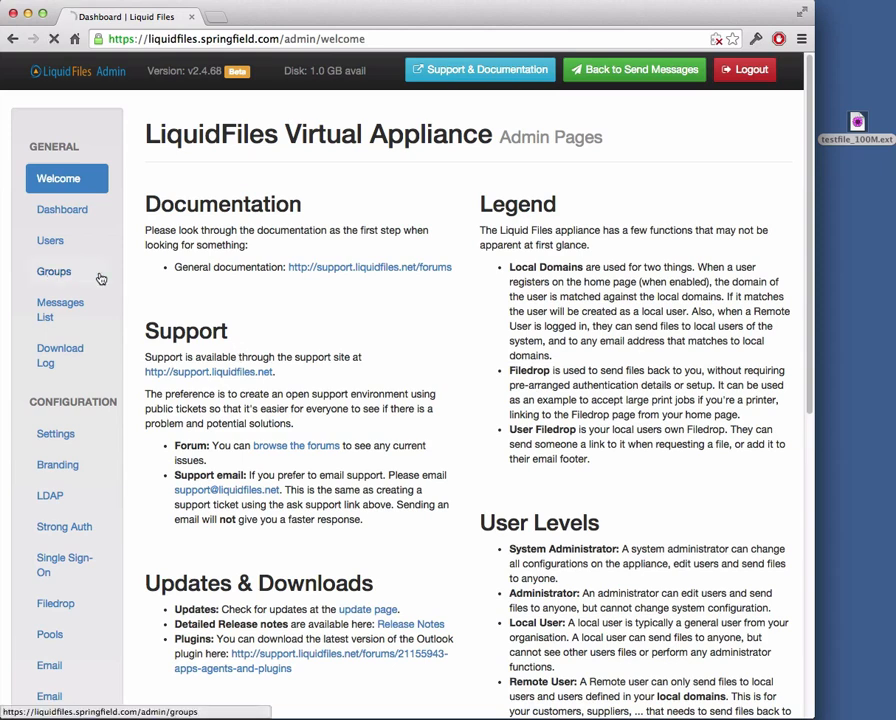
# - Open the Local Users group for editing and scroll through its Basic Settings
pyautogui.click(90, 274)
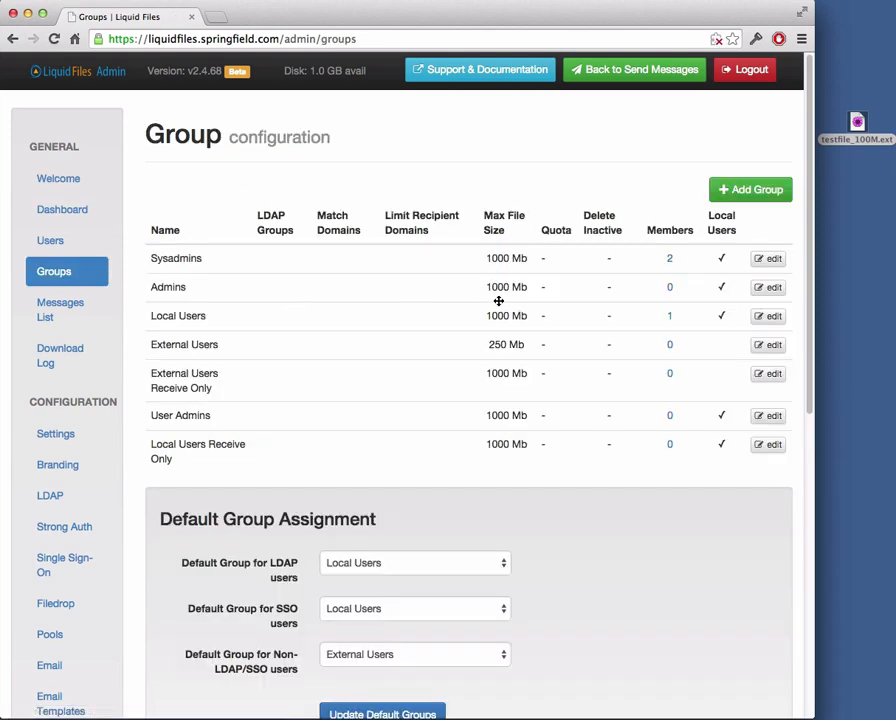
pyautogui.click(767, 317)
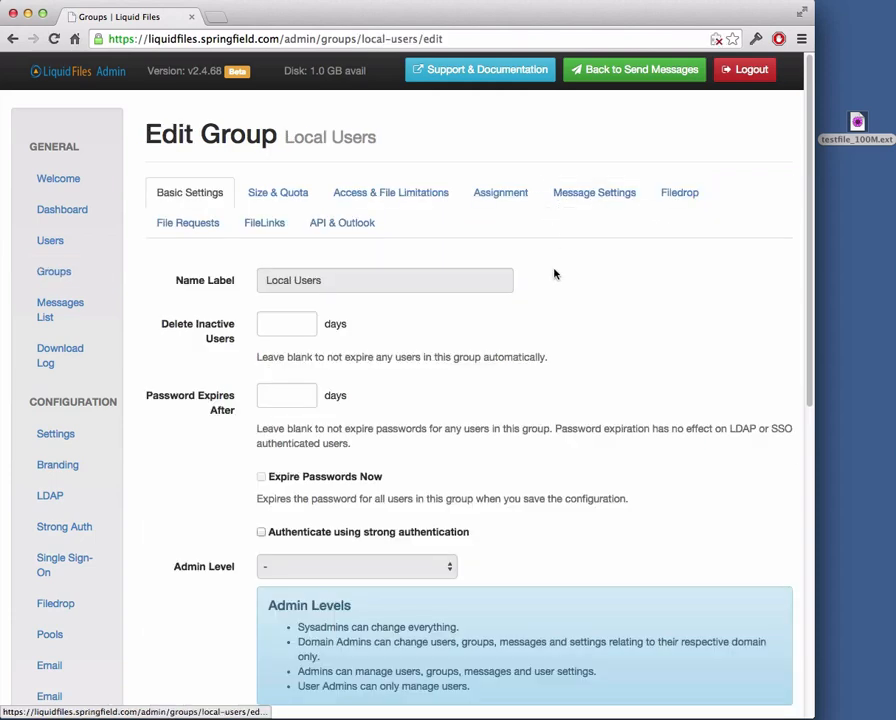
pyautogui.scroll(-5, 556, 278)
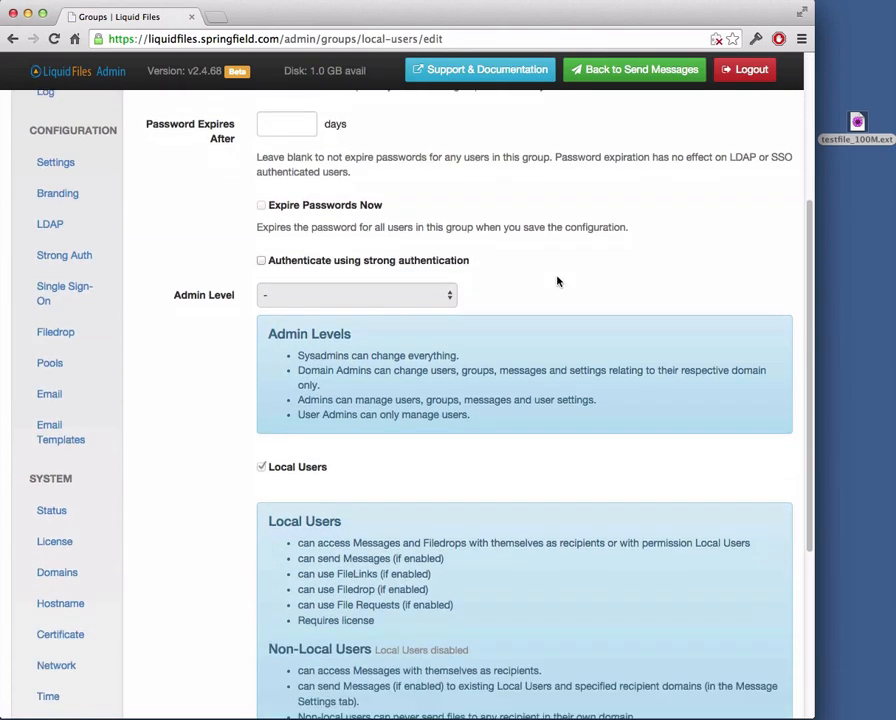
pyautogui.scroll(-1, 558, 281)
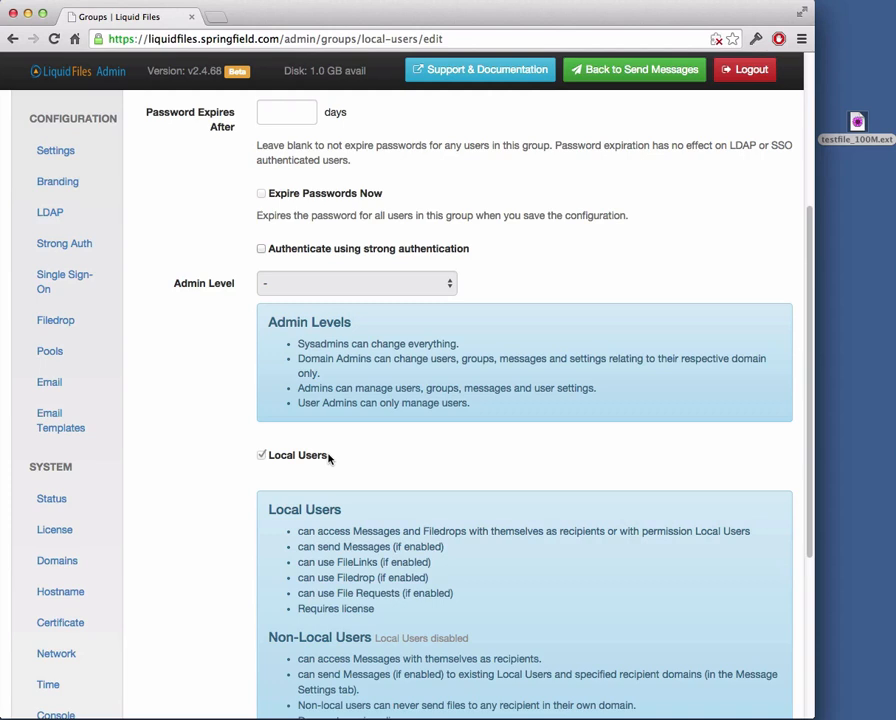
pyautogui.scroll(1, 244, 438)
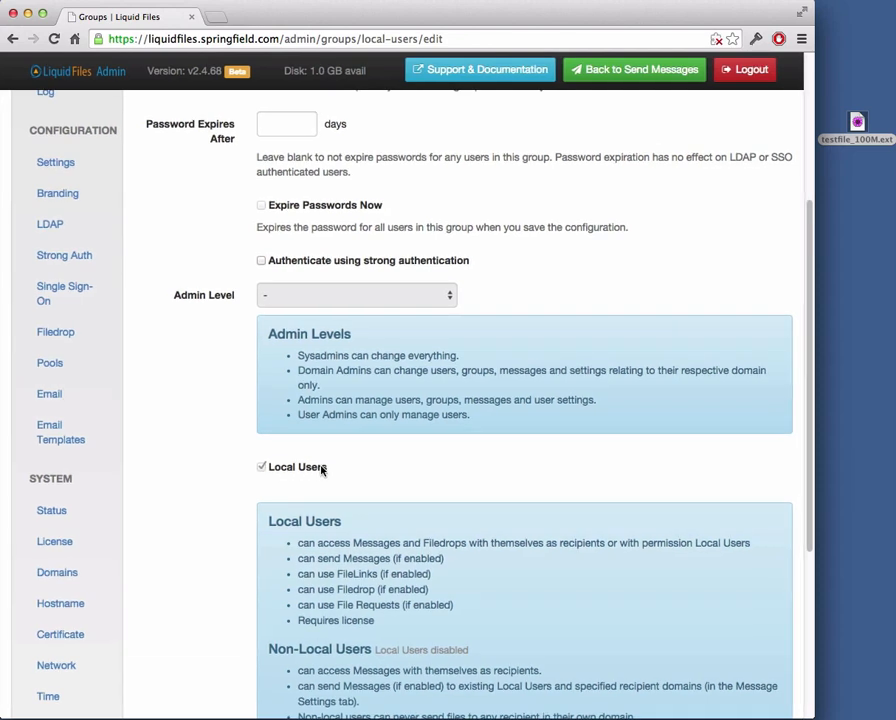
pyautogui.scroll(1, 357, 469)
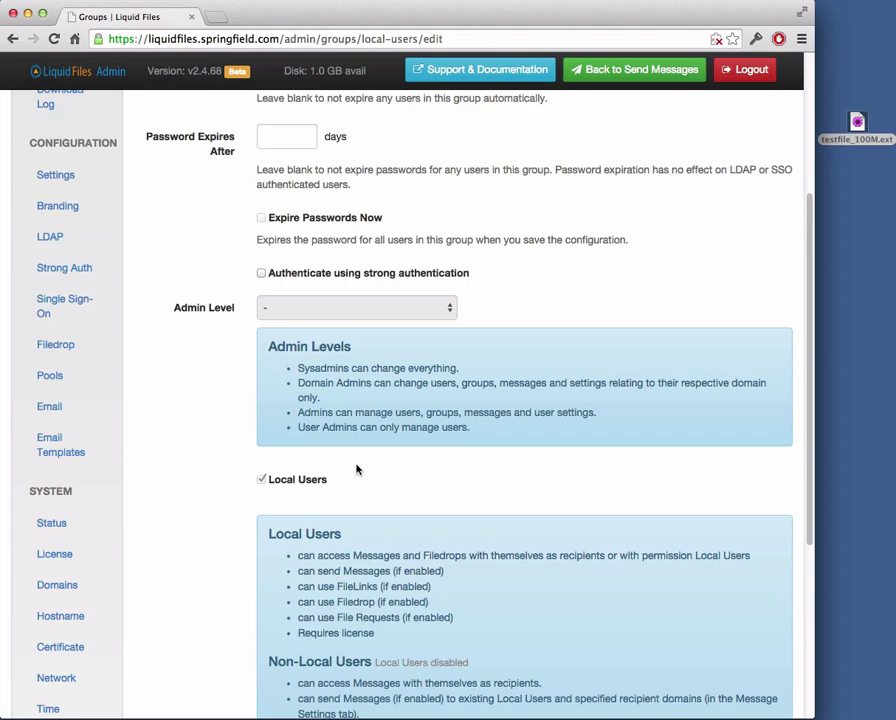
pyautogui.scroll(3, 357, 469)
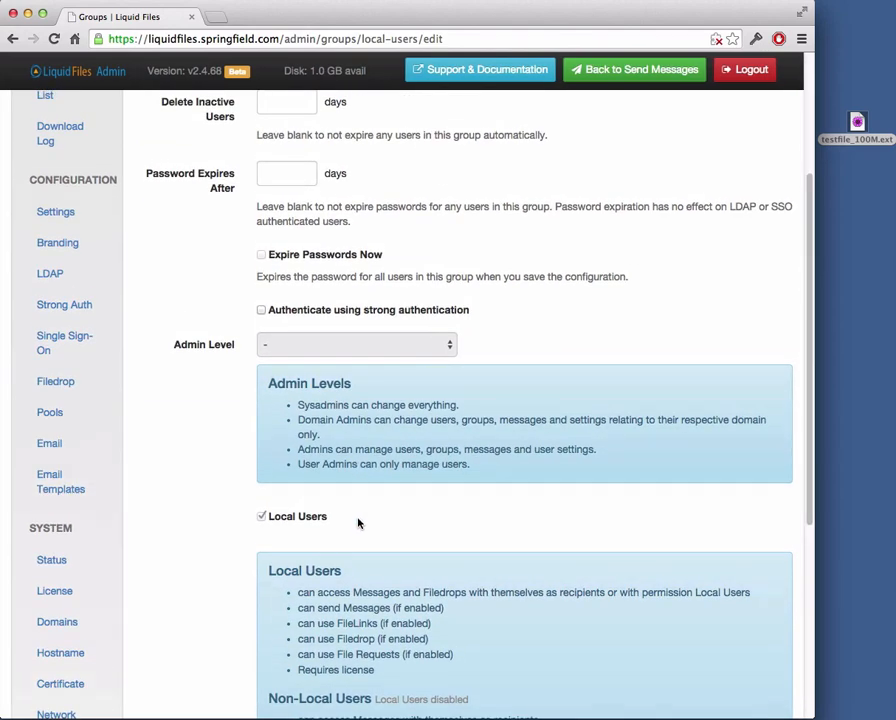
pyautogui.scroll(-10, 358, 524)
pyautogui.scroll(15, 358, 522)
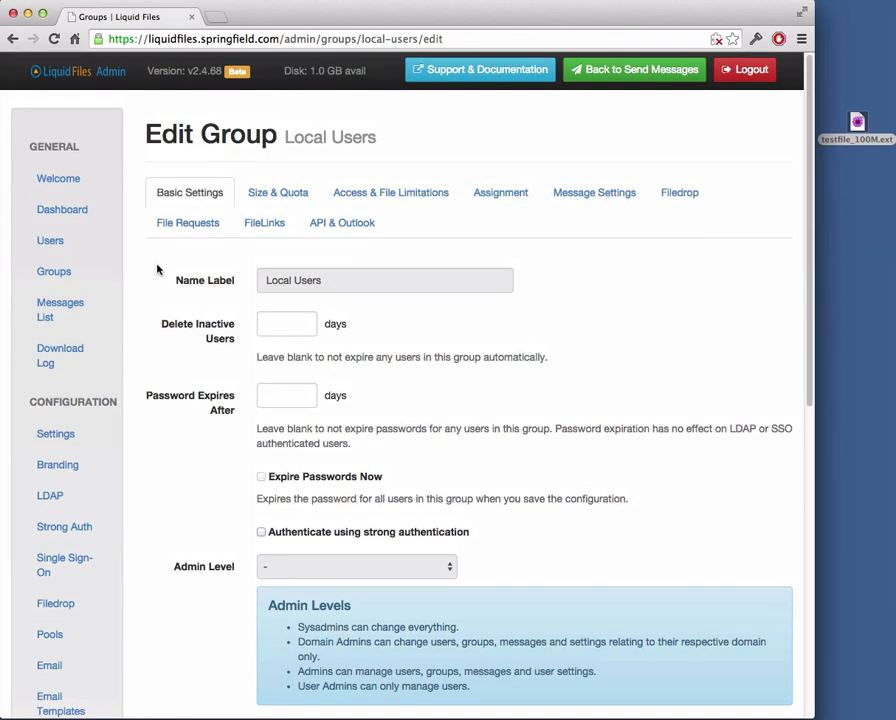
# - Go back to the Groups list showing every group and its file-size limits
pyautogui.click(52, 272)
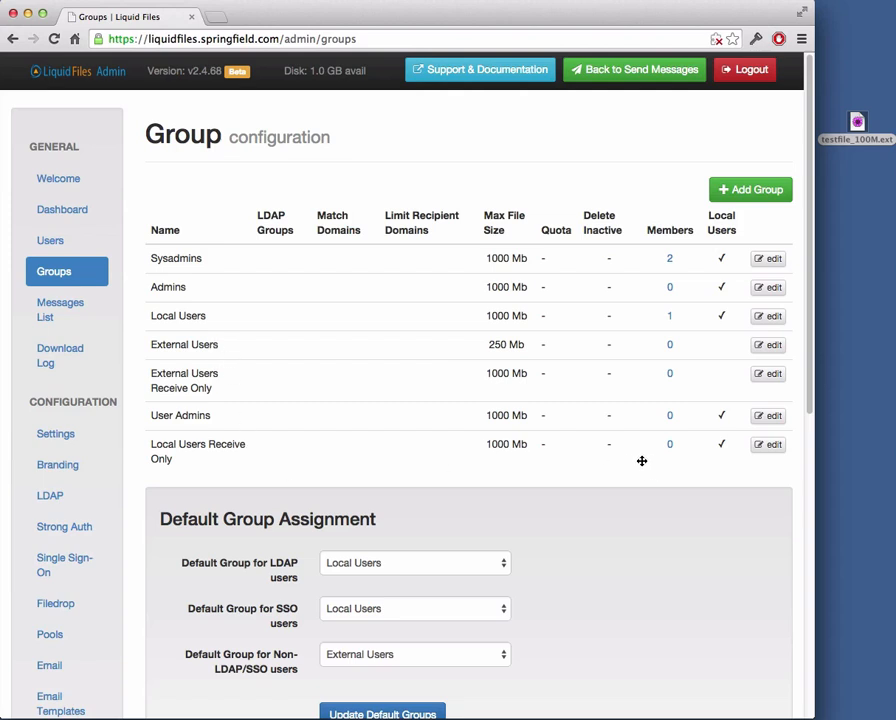
# - On a new message, require authentication, check Access Restriction stays Anyone, then go to Admin
pyautogui.click(617, 73)
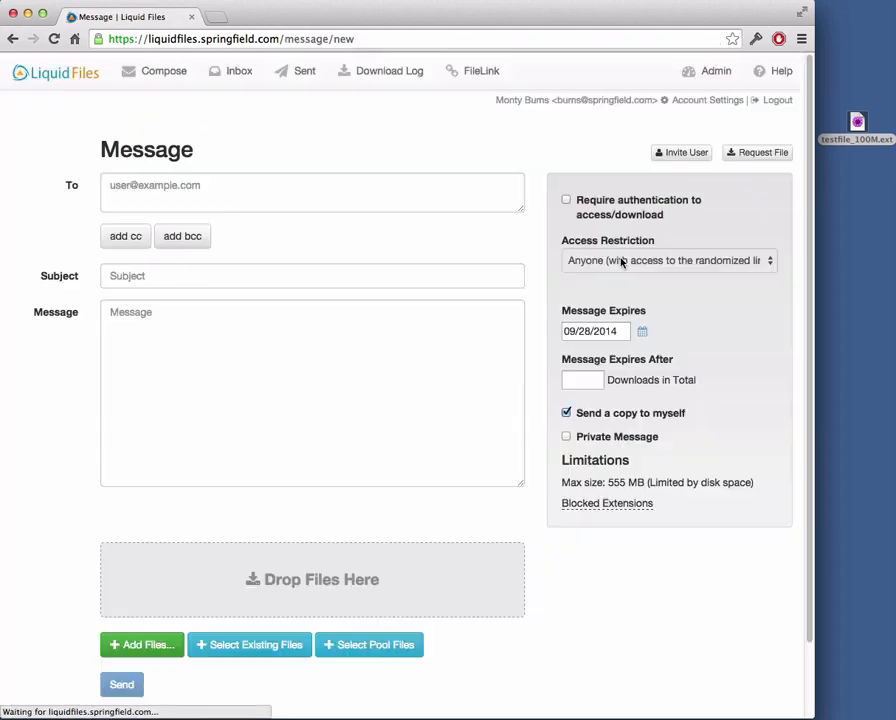
pyautogui.click(582, 205)
pyautogui.click(637, 260)
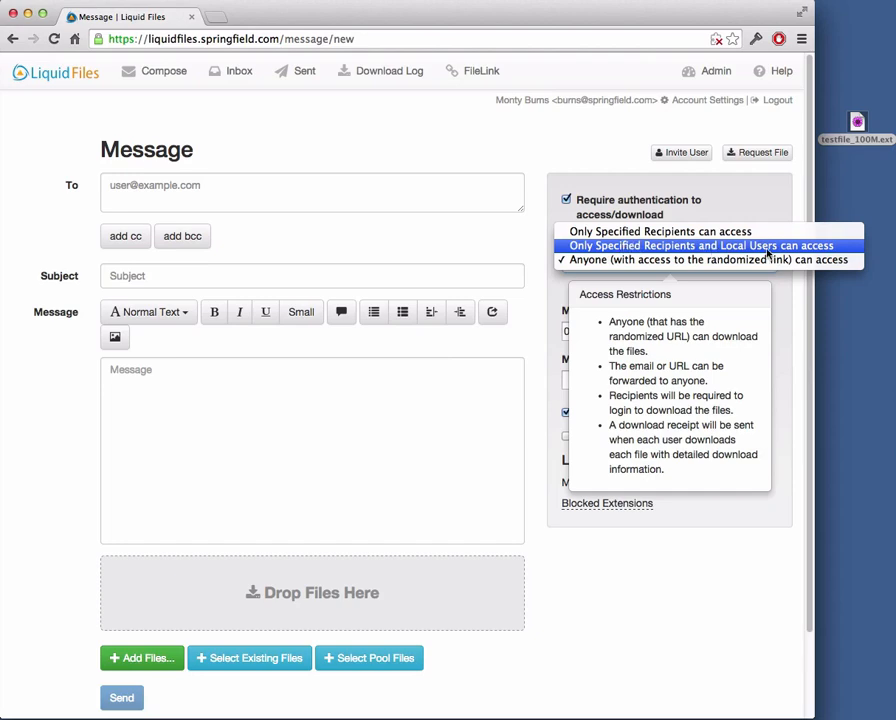
pyautogui.click(610, 152)
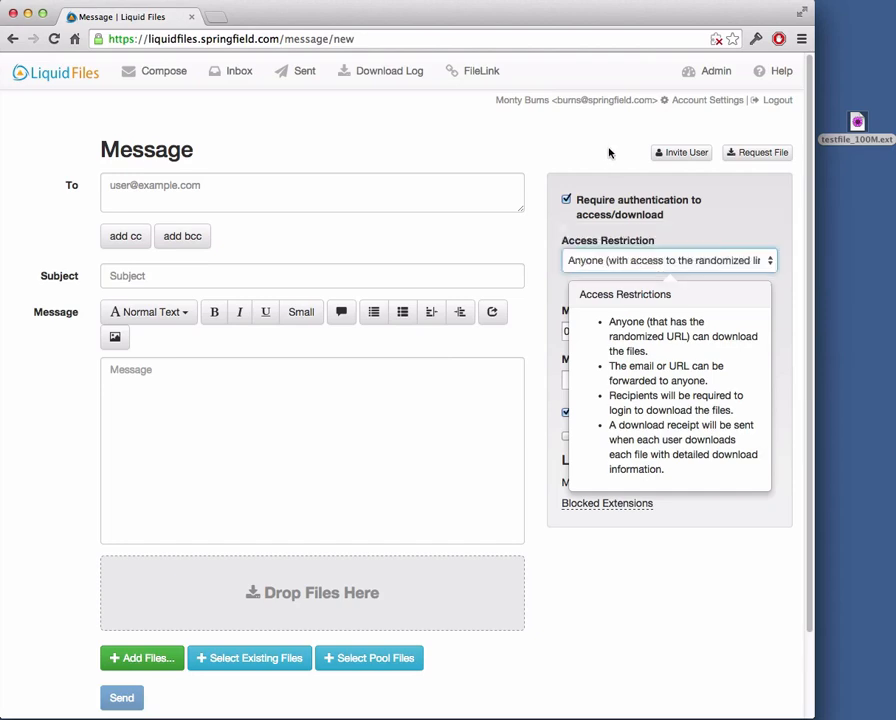
pyautogui.click(712, 71)
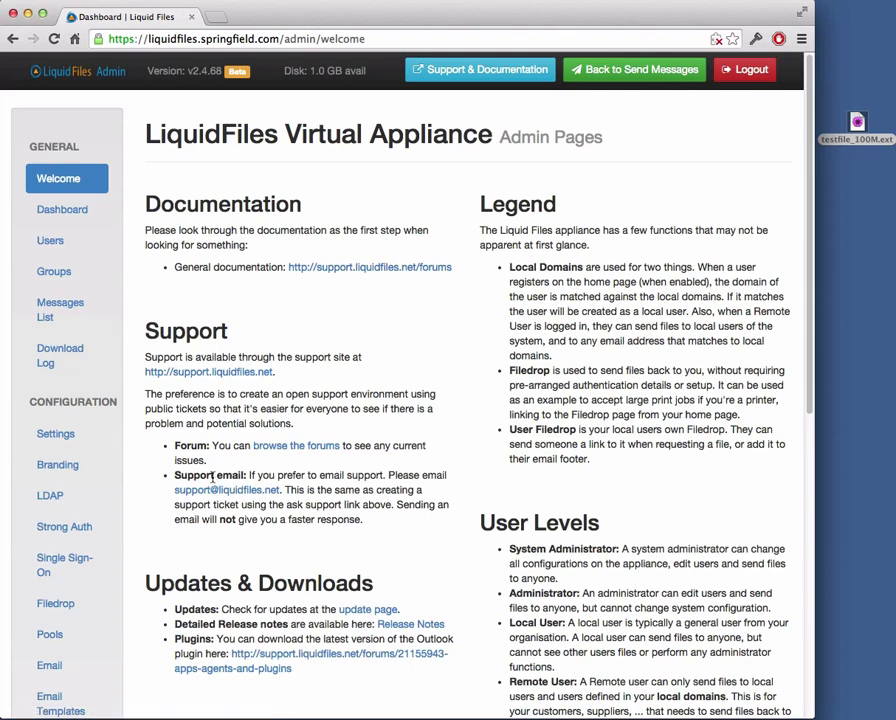
# - Edit the Local Users Receive Only group and view its Filedrop tab
pyautogui.scroll(-1, 60, 580)
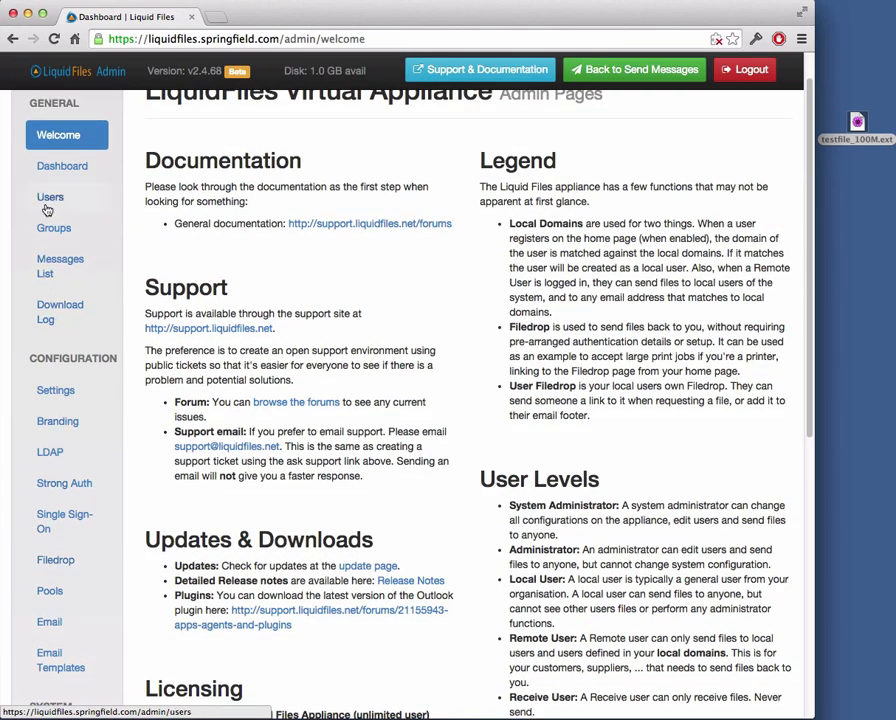
pyautogui.click(62, 236)
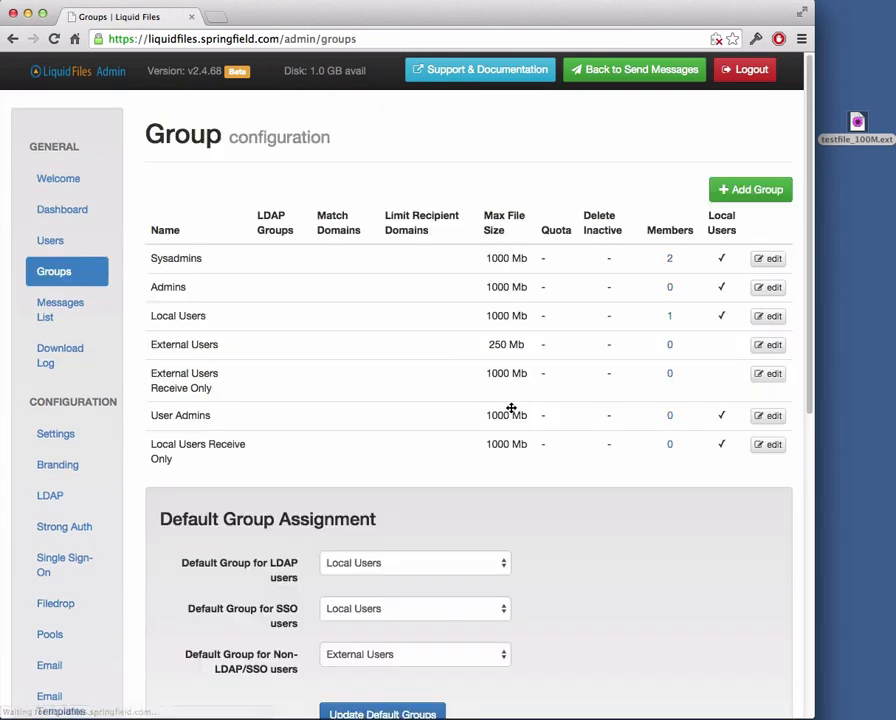
pyautogui.click(765, 447)
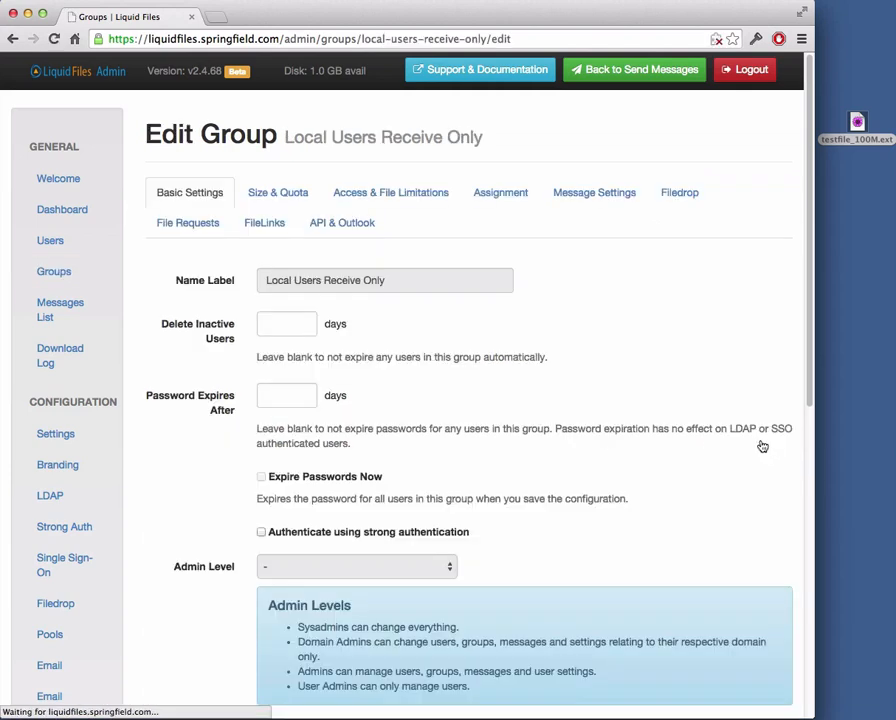
pyautogui.click(680, 195)
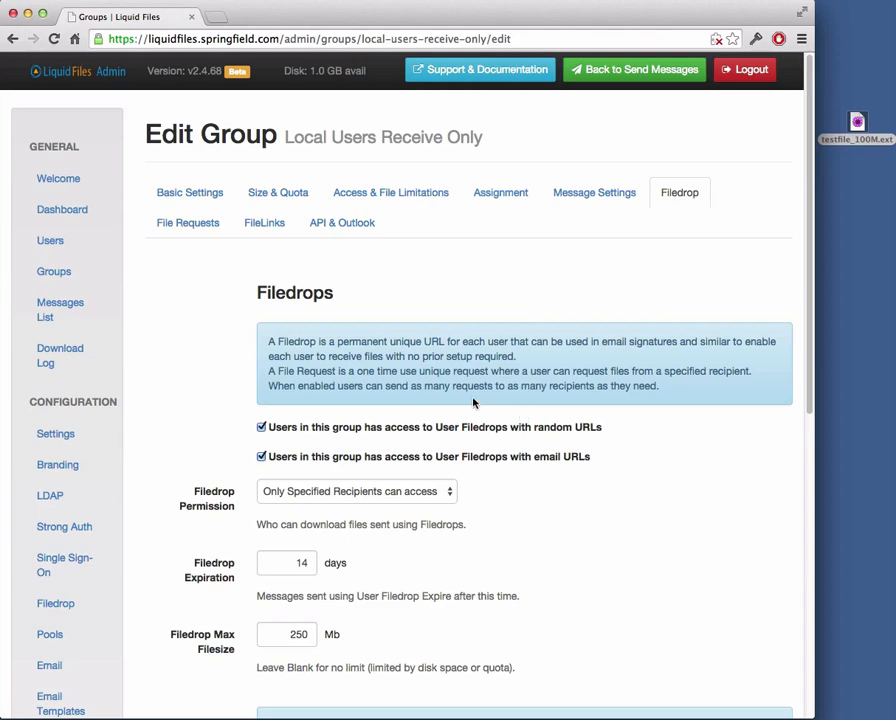
pyautogui.scroll(-1, 531, 427)
pyautogui.scroll(1, 531, 426)
# - Return to the Groups list, then open the system-wide configuration Settings page
pyautogui.click(52, 274)
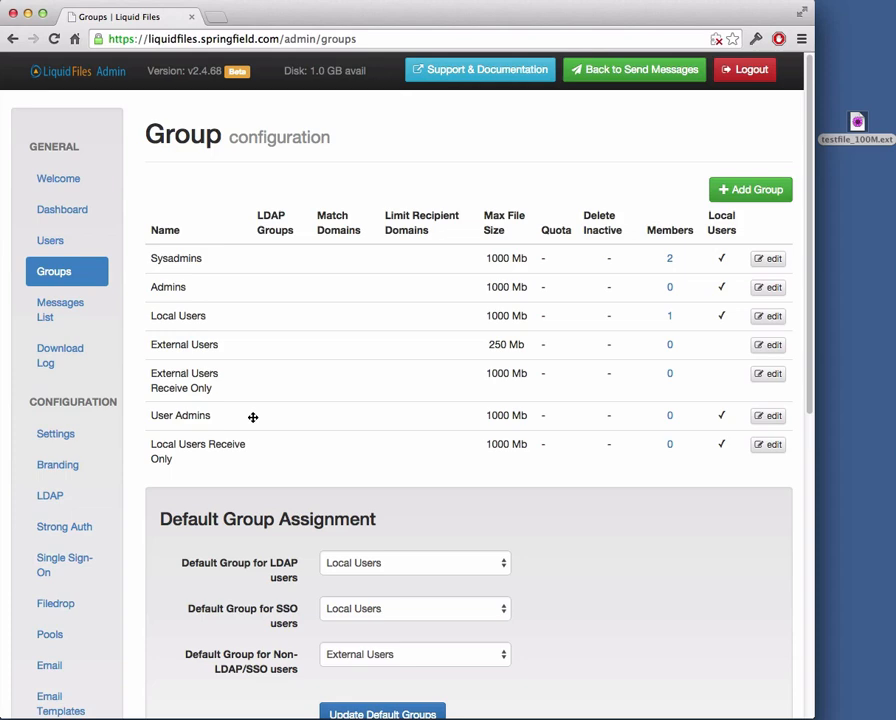
pyautogui.click(55, 434)
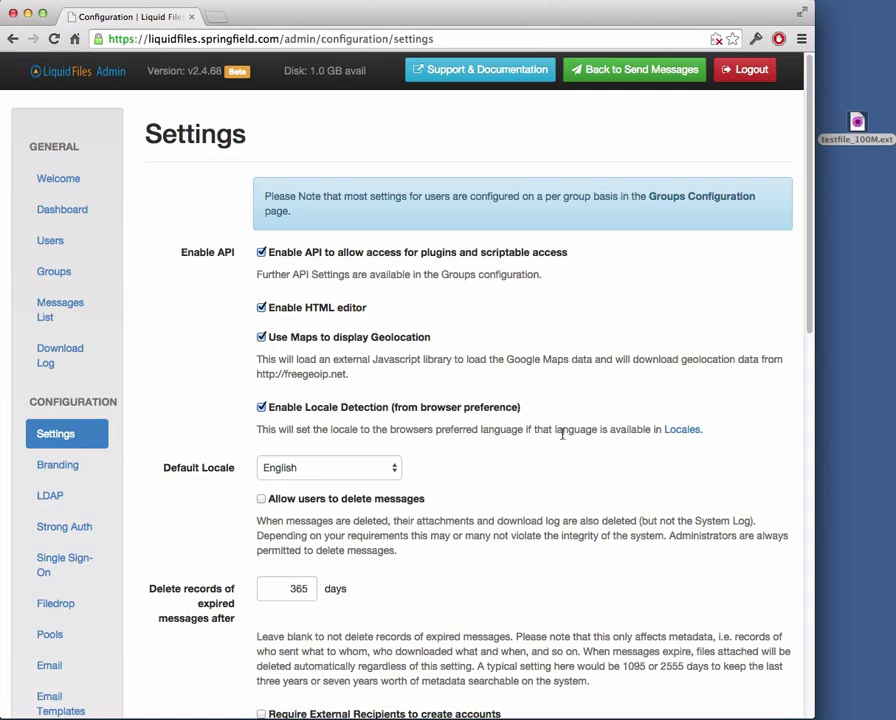
# - Uncheck Enable autocomplete in Settings, then go to the System Update page
pyautogui.scroll(-5, 562, 433)
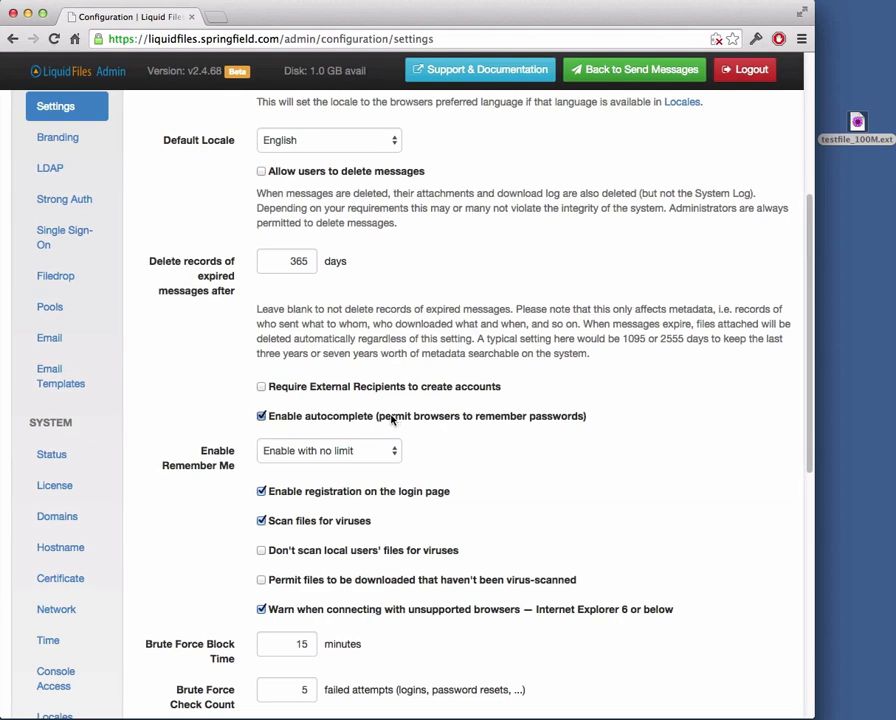
pyautogui.click(393, 418)
pyautogui.scroll(-1, 511, 428)
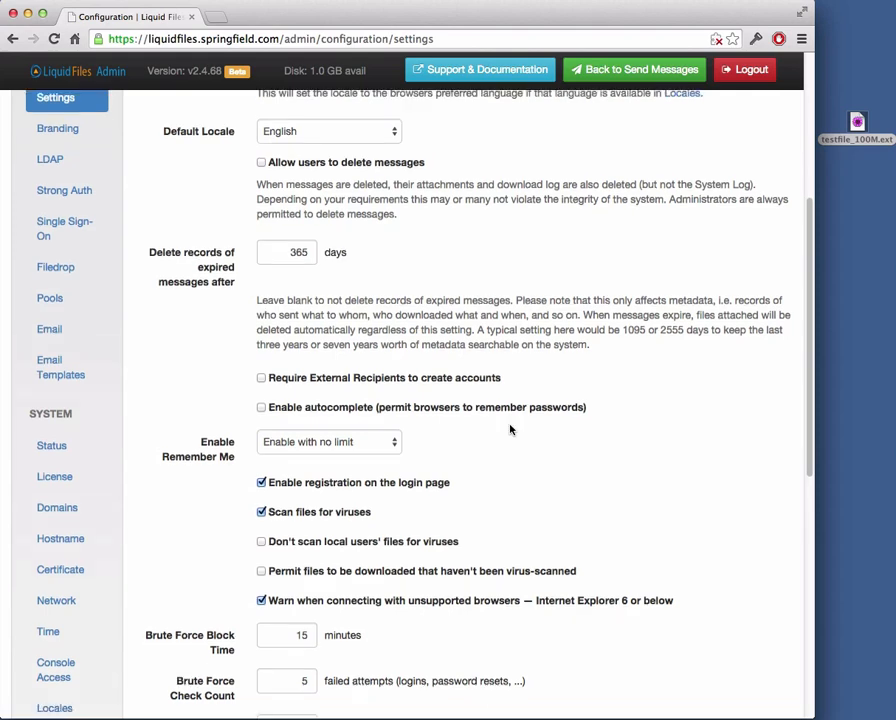
pyautogui.scroll(-3, 346, 456)
pyautogui.scroll(-1, 166, 668)
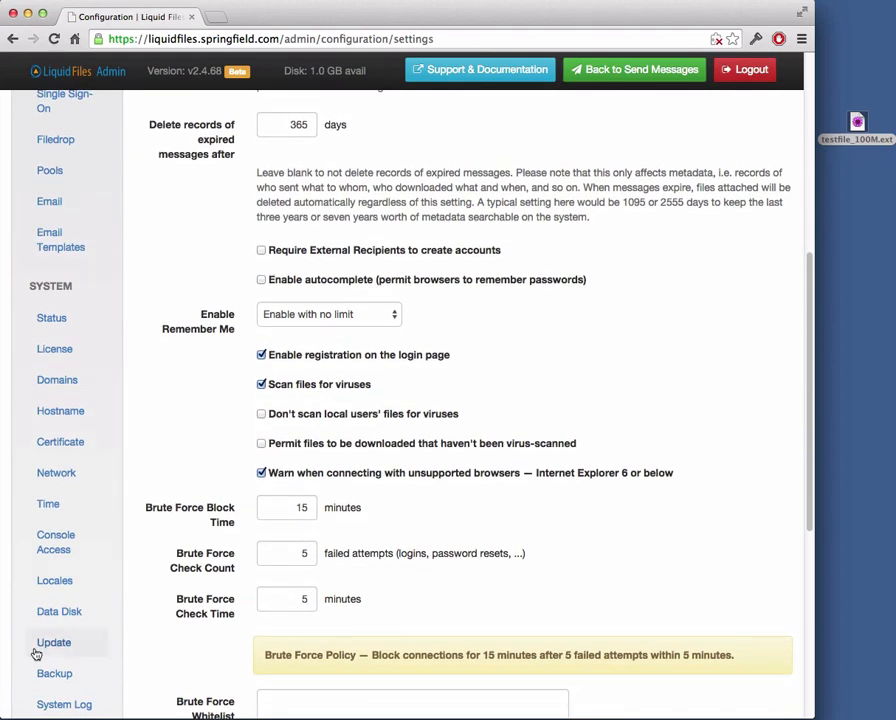
pyautogui.click(52, 645)
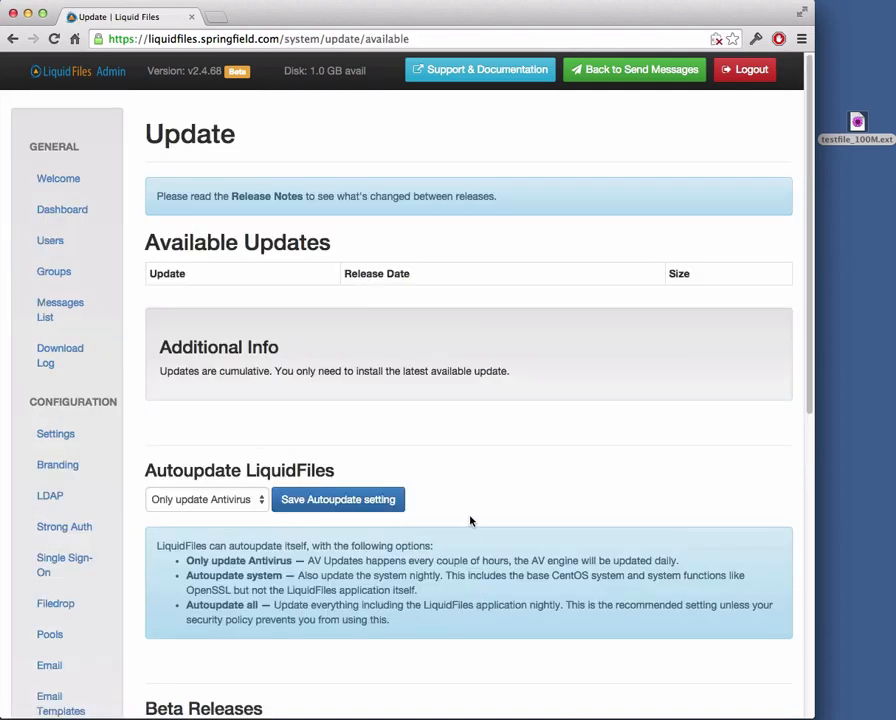
# - Keep Beta Releases on Check for Beta releases and set Autoupdate LiquidFiles to Autoupdate all
pyautogui.scroll(-5, 468, 484)
pyautogui.click(243, 500)
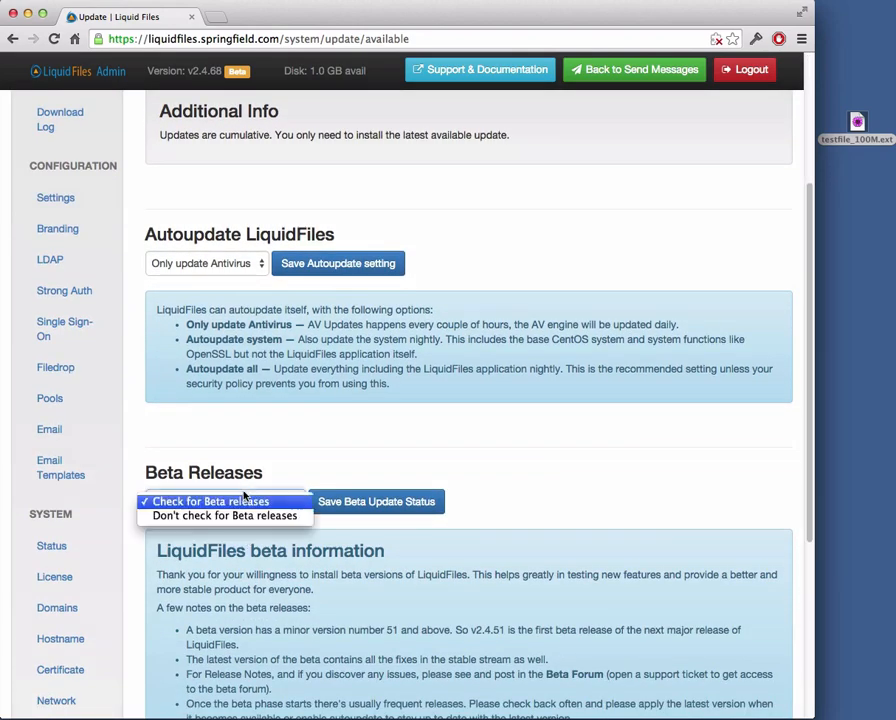
pyautogui.click(370, 450)
pyautogui.scroll(4, 372, 440)
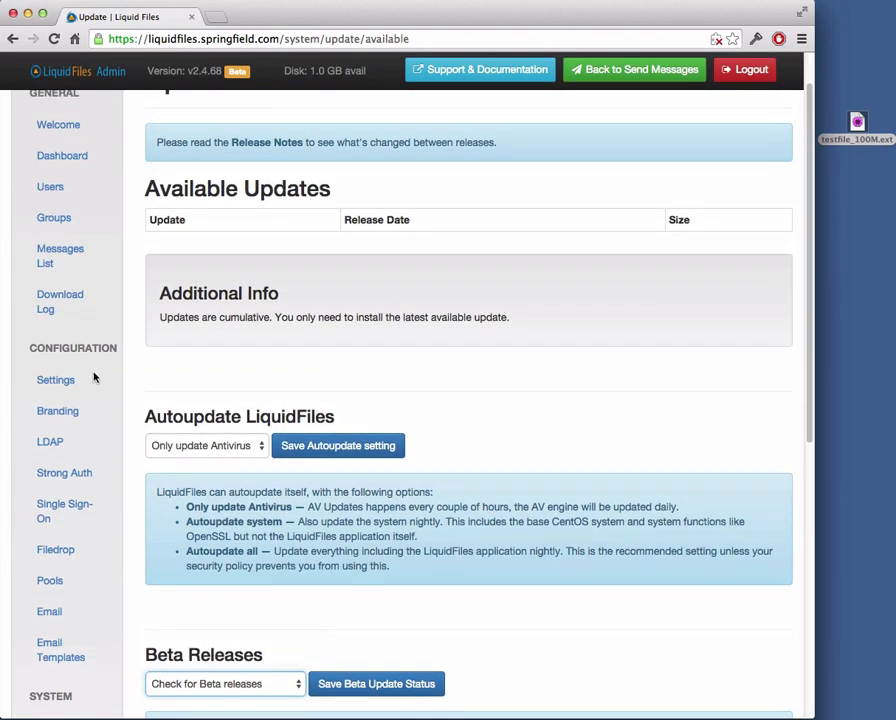
pyautogui.click(226, 446)
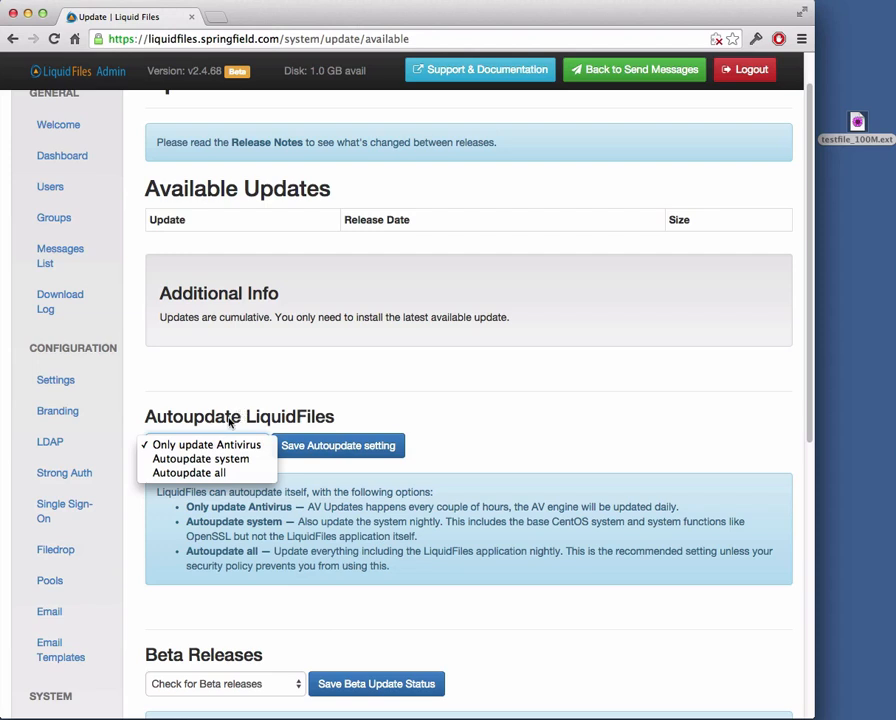
pyautogui.click(250, 473)
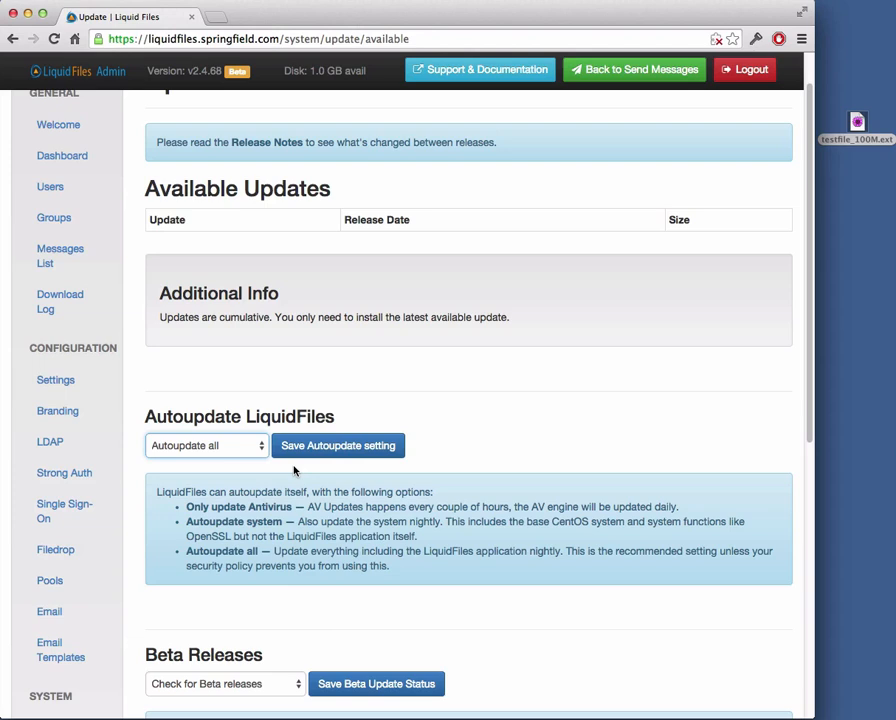
pyautogui.click(208, 446)
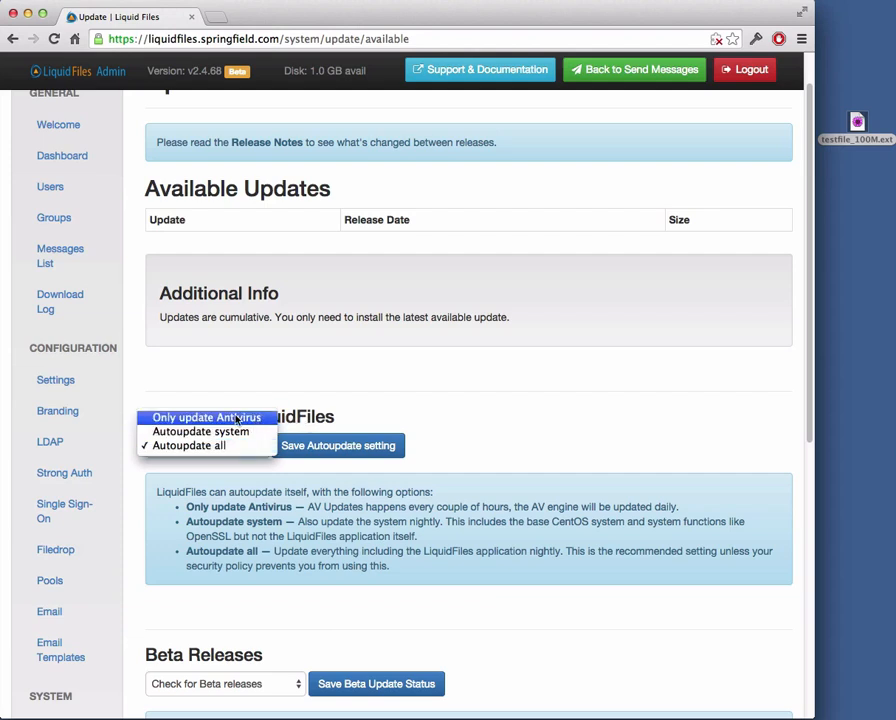
pyautogui.click(353, 404)
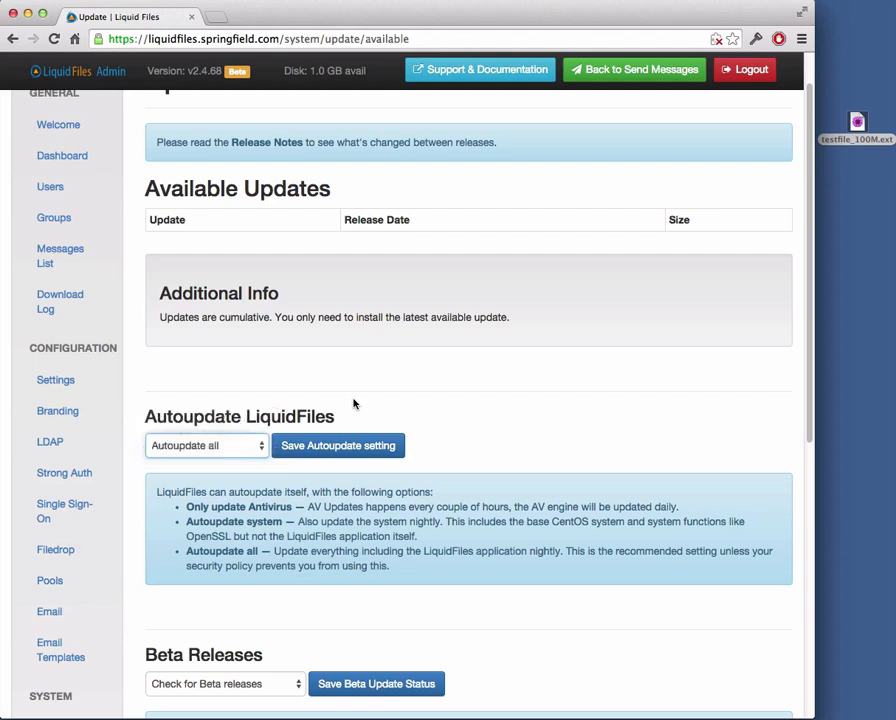